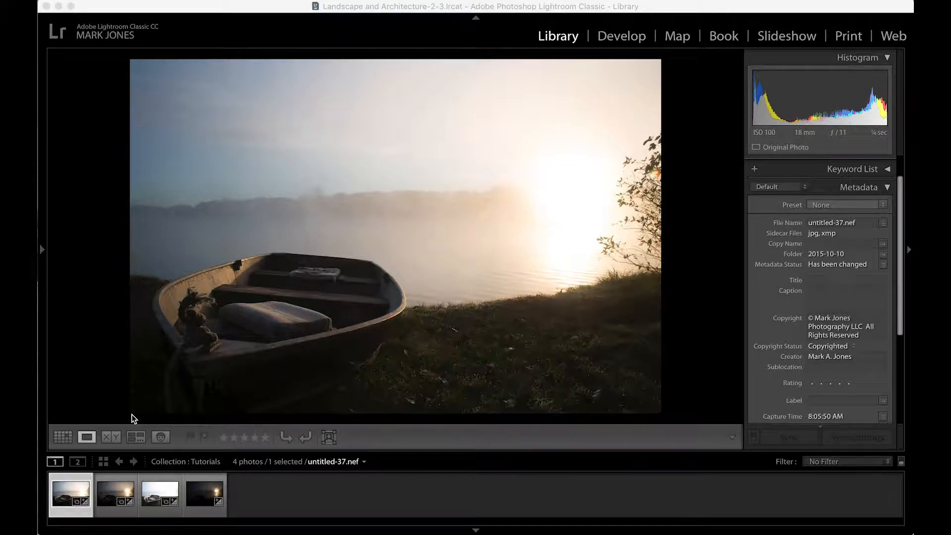
- Open the first boat photo, untitled-37.nef, in the Develop module
click(74, 483)
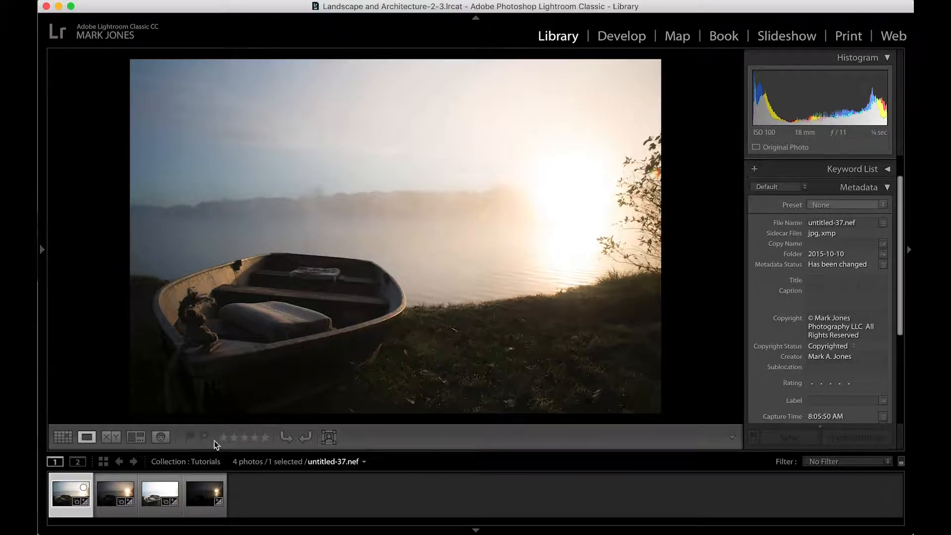
click(617, 36)
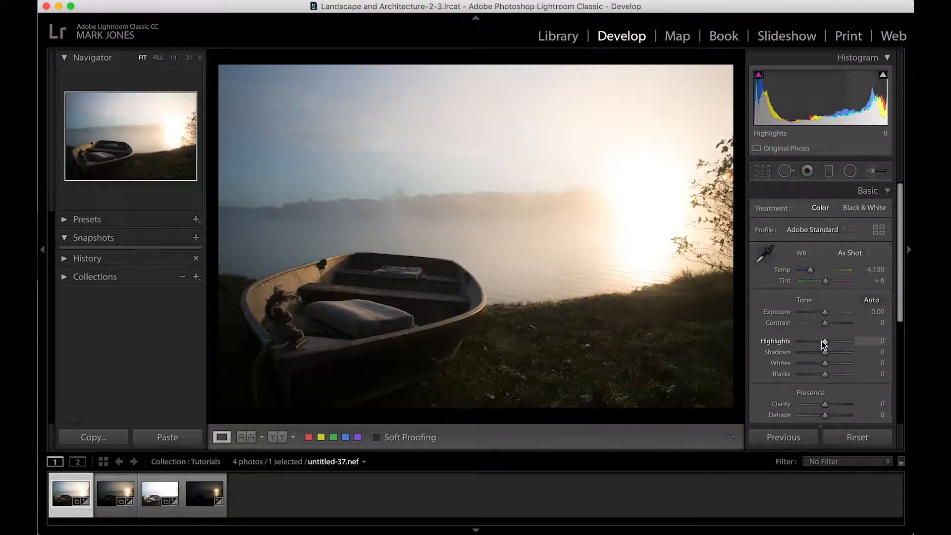
- Try Highlights at −100 and Shadows at +100, inspect the boat up close, and reset both adjustments
drag(825, 341, 743, 344)
drag(826, 352, 856, 351)
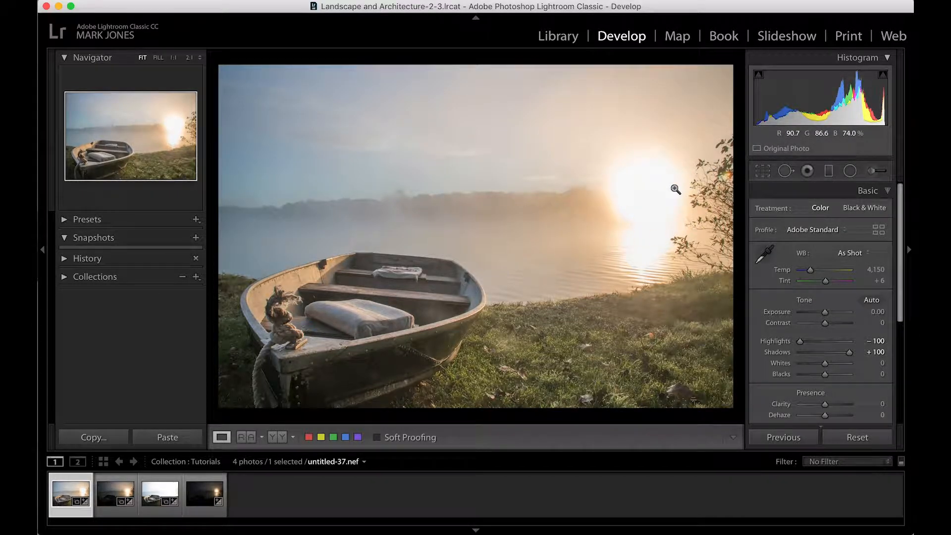
click(306, 378)
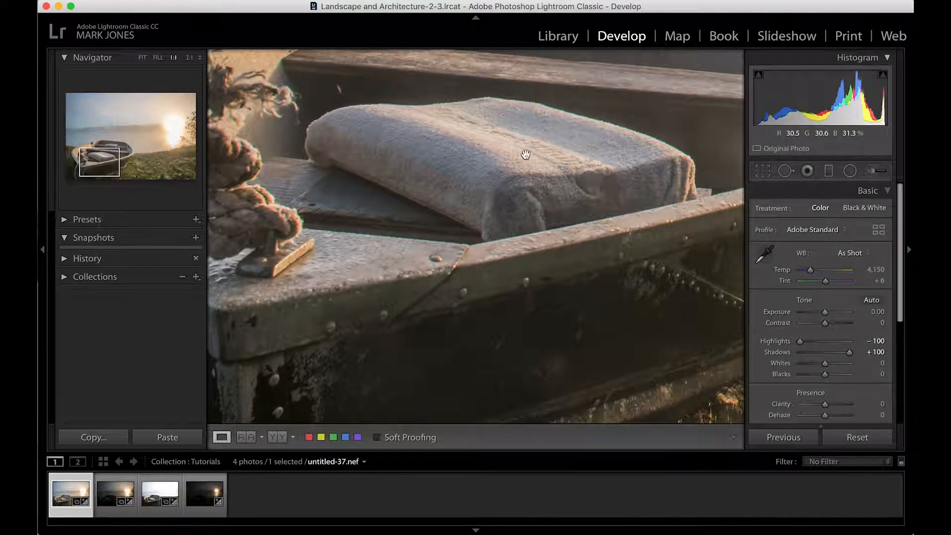
click(493, 353)
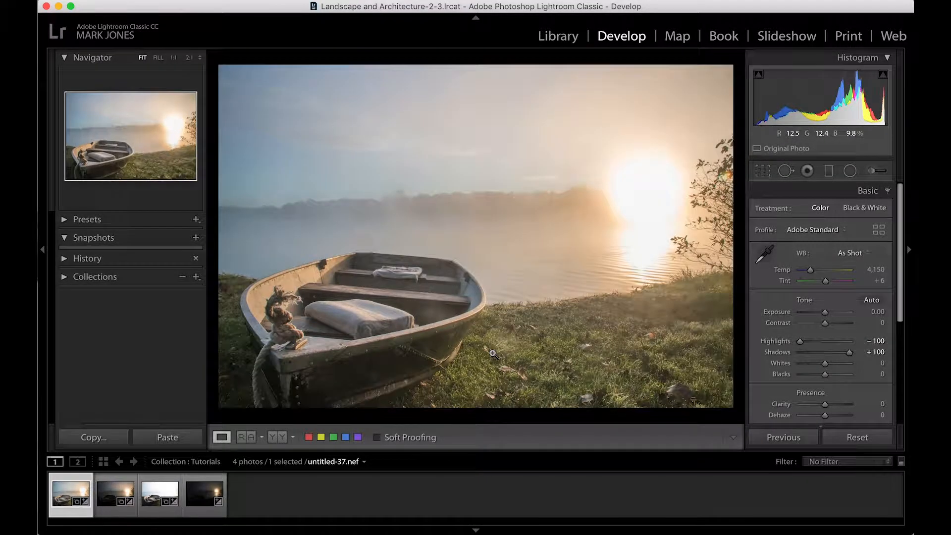
double_click(851, 353)
double_click(802, 341)
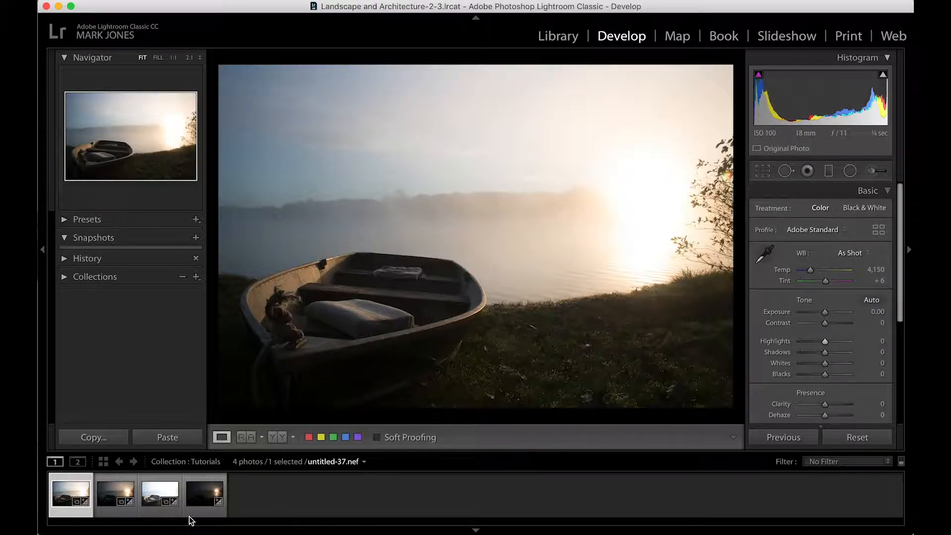
- View the darkest and brightest exposures, and select them together with the first photo
click(206, 496)
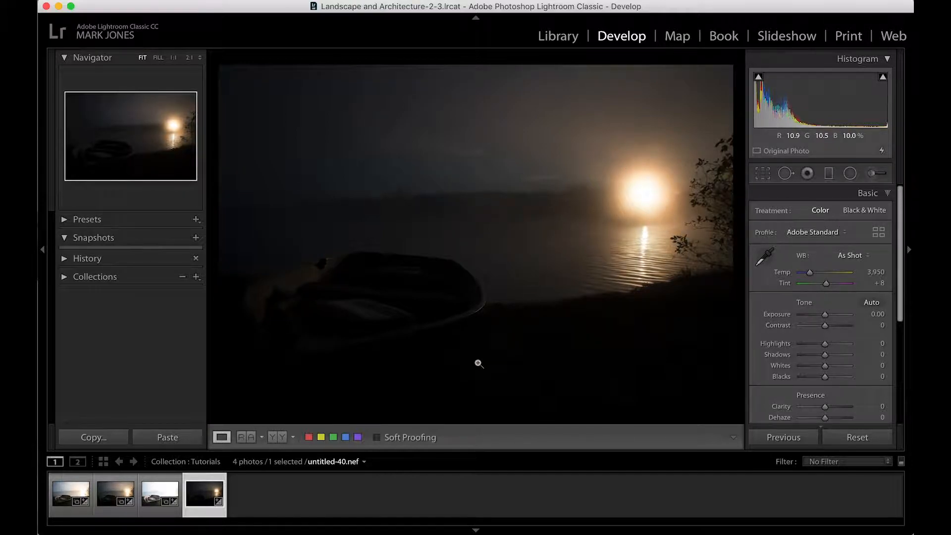
click(150, 504)
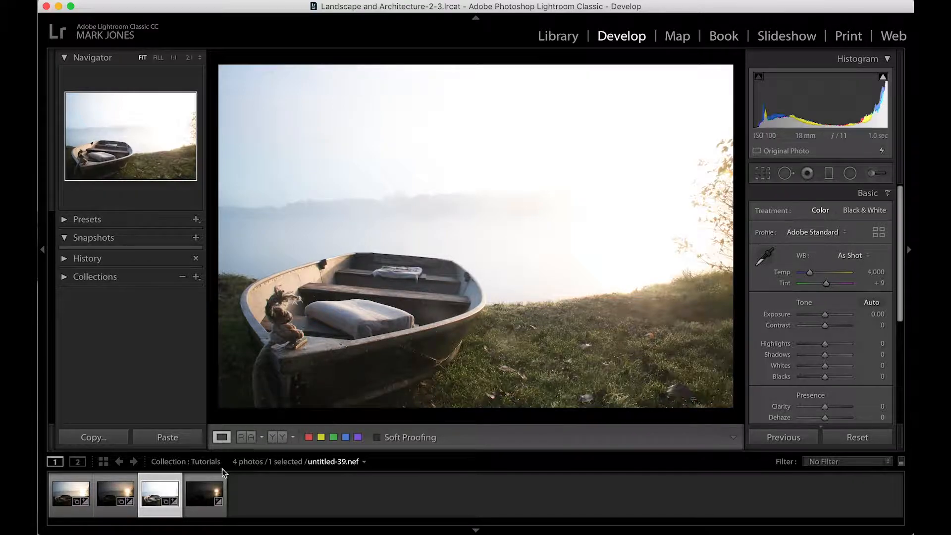
super+click(201, 496)
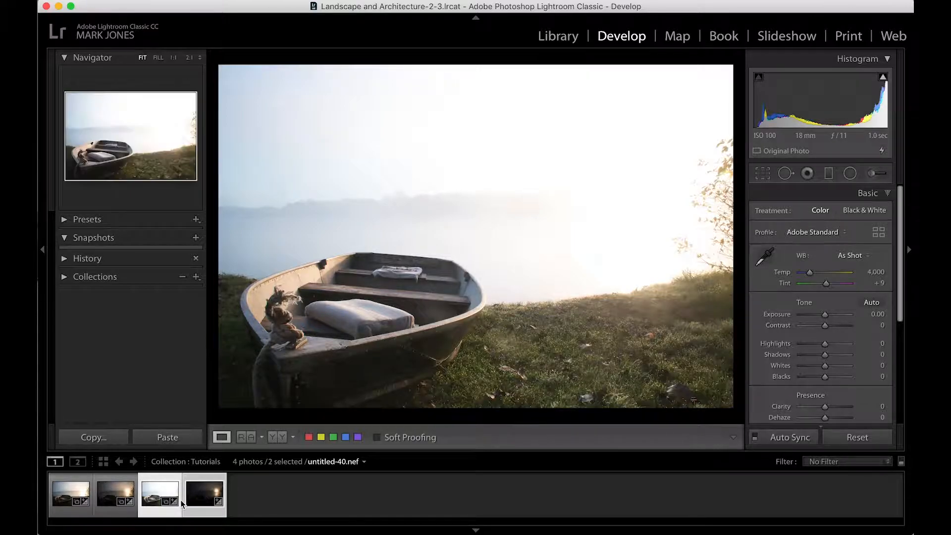
super+click(64, 489)
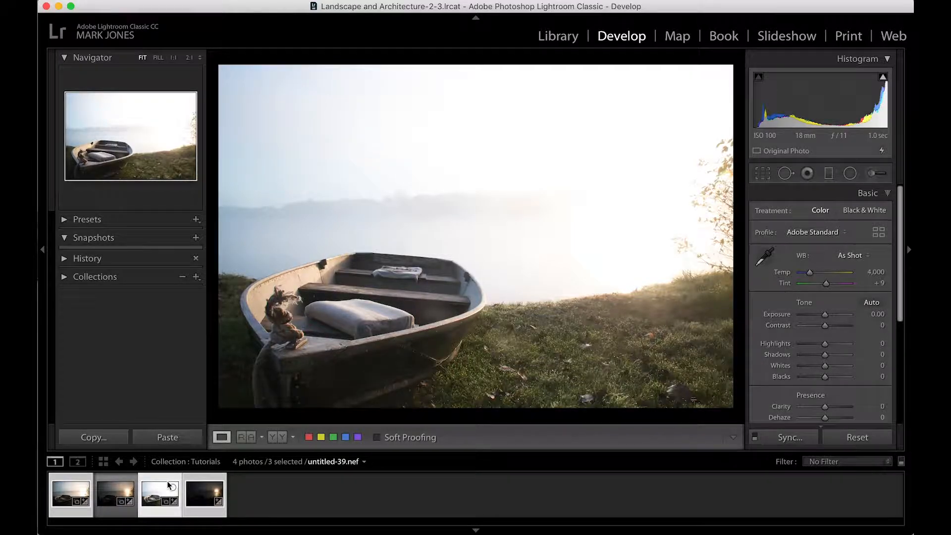
- Merge untitled-37, untitled-39 and untitled-40 into an HDR photo with Auto Align on, Auto Settings off and Deghost Amount None
click(170, 486)
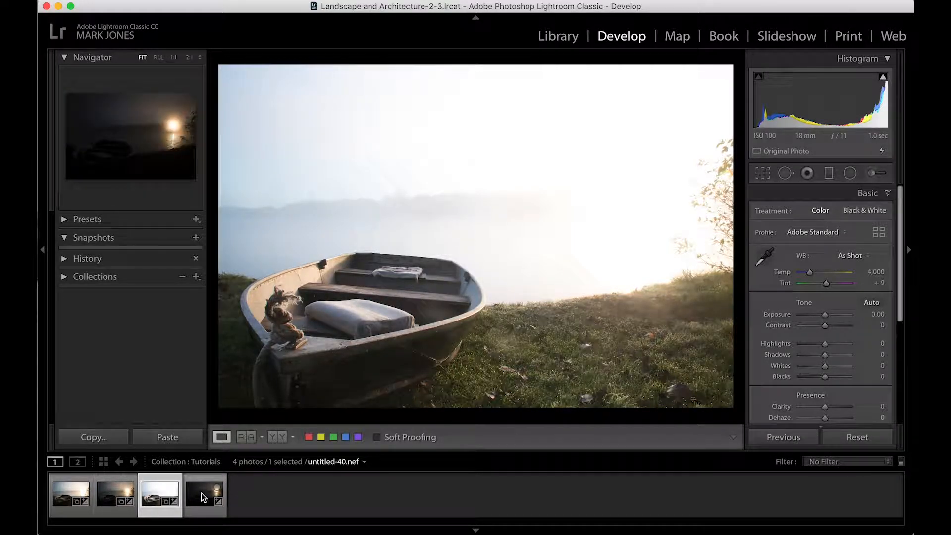
super+click(201, 493)
super+click(62, 490)
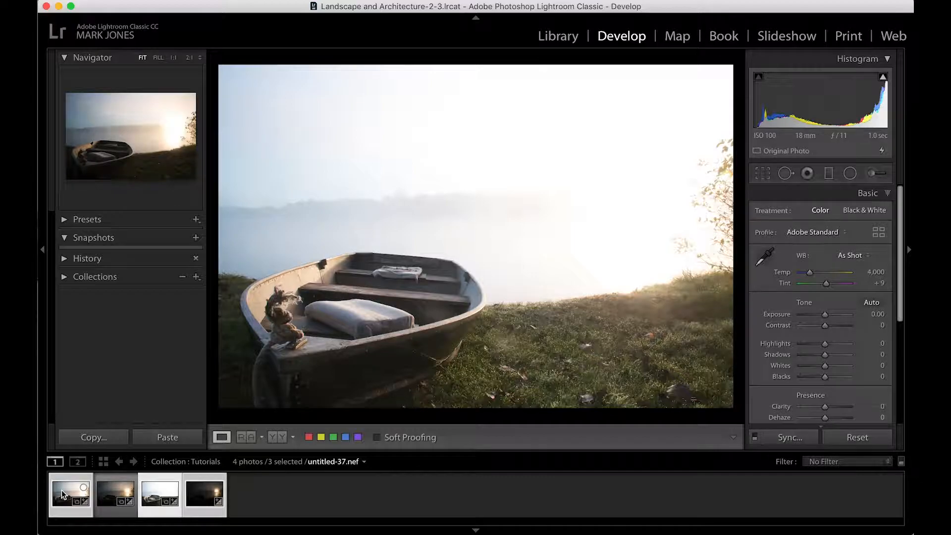
right_click(62, 490)
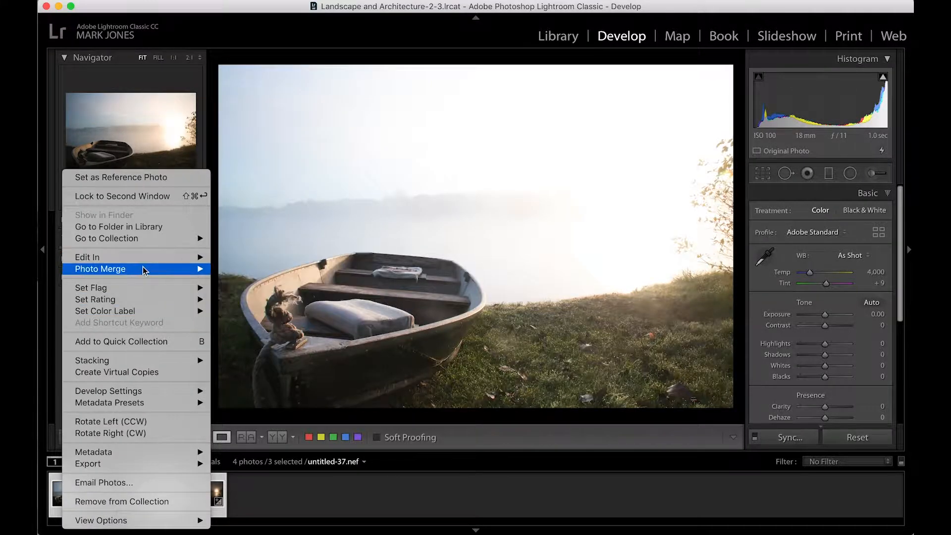
mouse_move(149, 269)
click(240, 269)
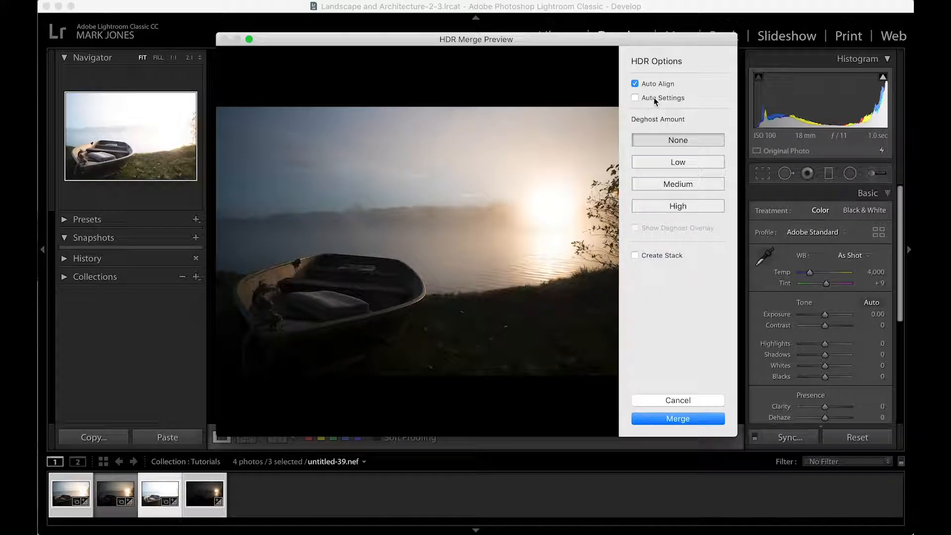
click(706, 419)
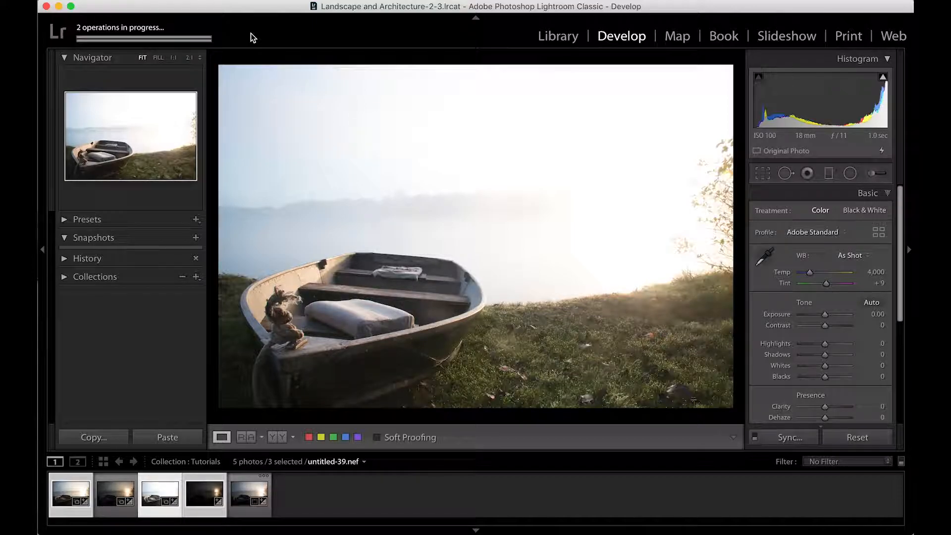
- Set Highlights to −69 on the merged HDR photo and to −100 on untitled-37.nef for comparison
click(241, 488)
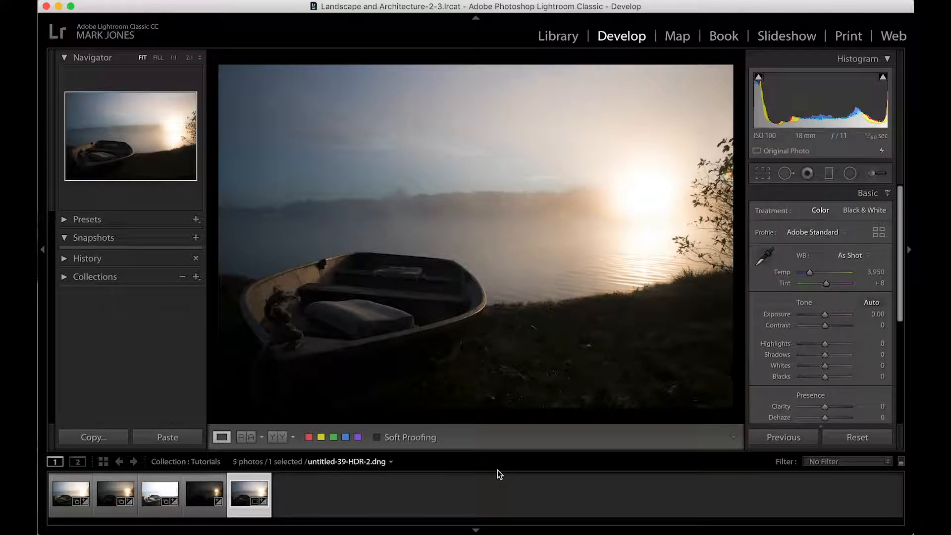
drag(825, 347, 807, 347)
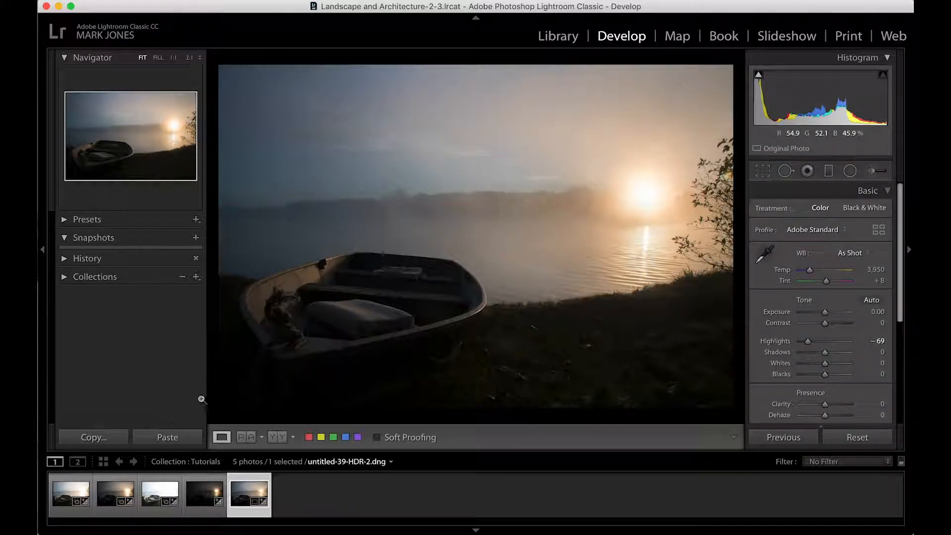
click(67, 490)
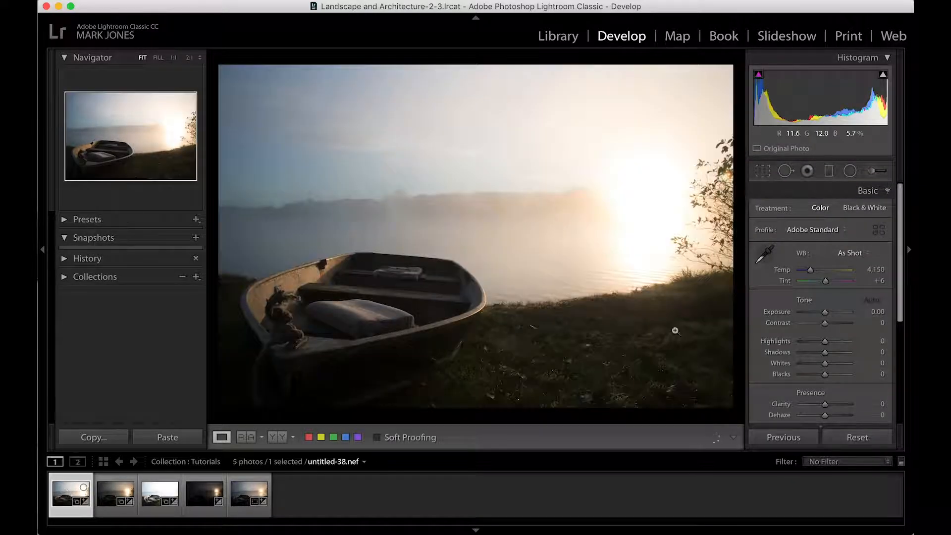
drag(827, 342, 742, 346)
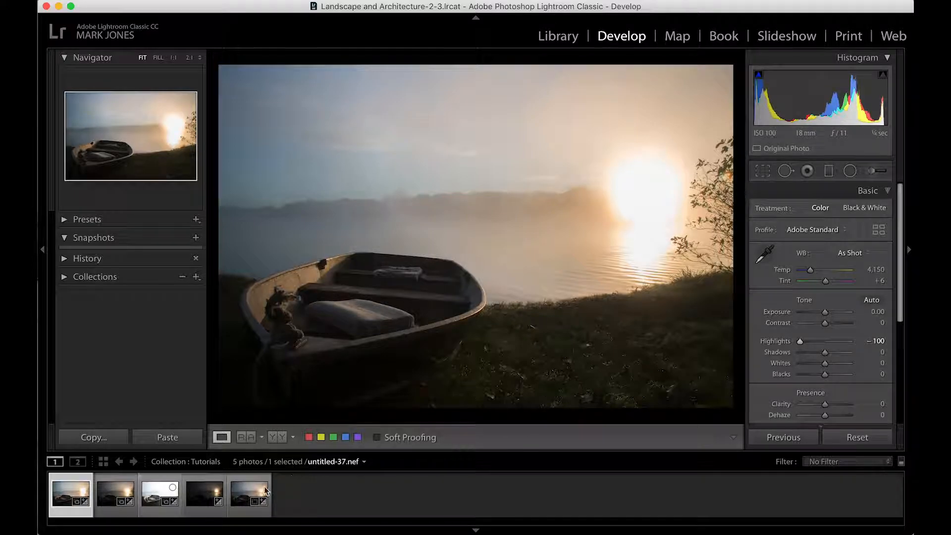
- On the merged HDR photo, set Shadows to +65 and Whites to +12 using the clipping preview
click(243, 479)
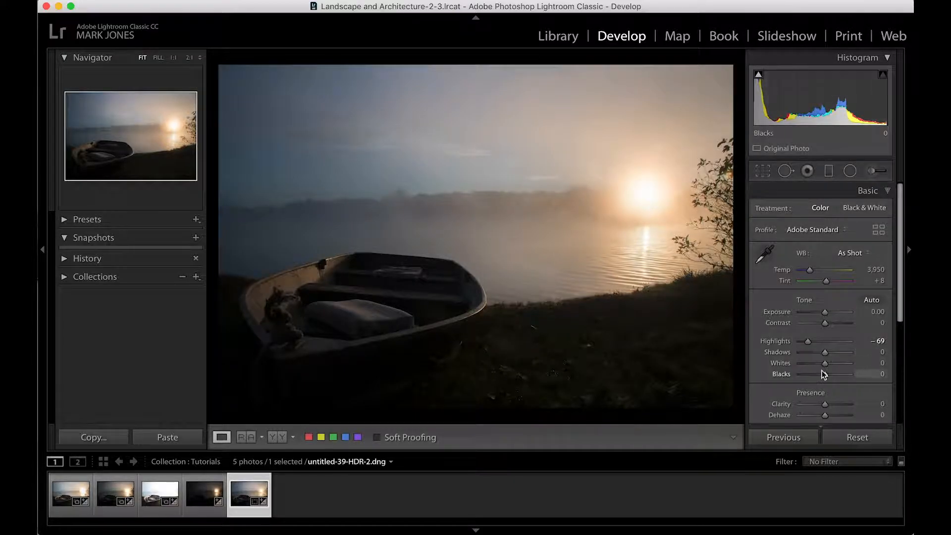
mouse_move(826, 352)
mouse_down()
mouse_move(863, 361)
mouse_move(826, 355)
mouse_move(841, 356)
mouse_up()
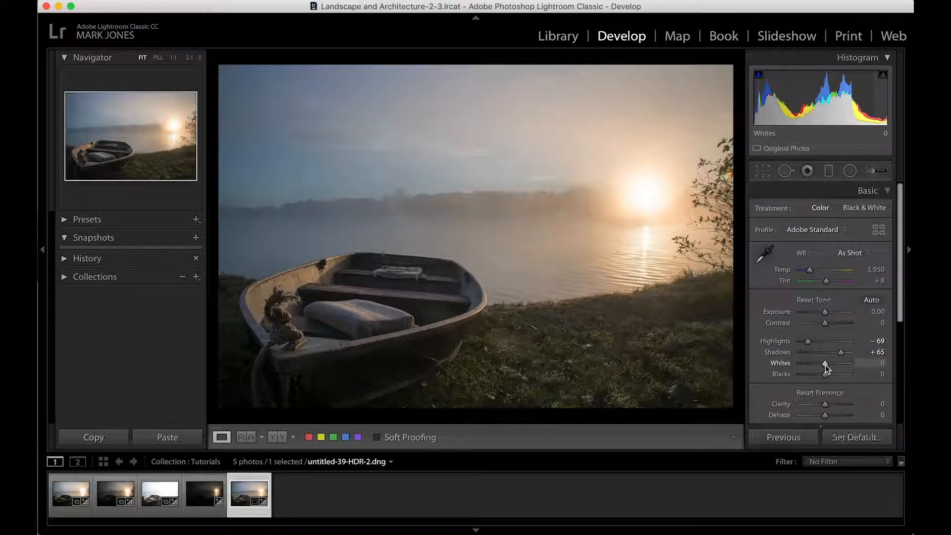
alt+click(825, 366)
mouse_move(826, 367)
mouse_down()
mouse_move(639, 227)
mouse_move(852, 423)
mouse_move(830, 377)
mouse_up()
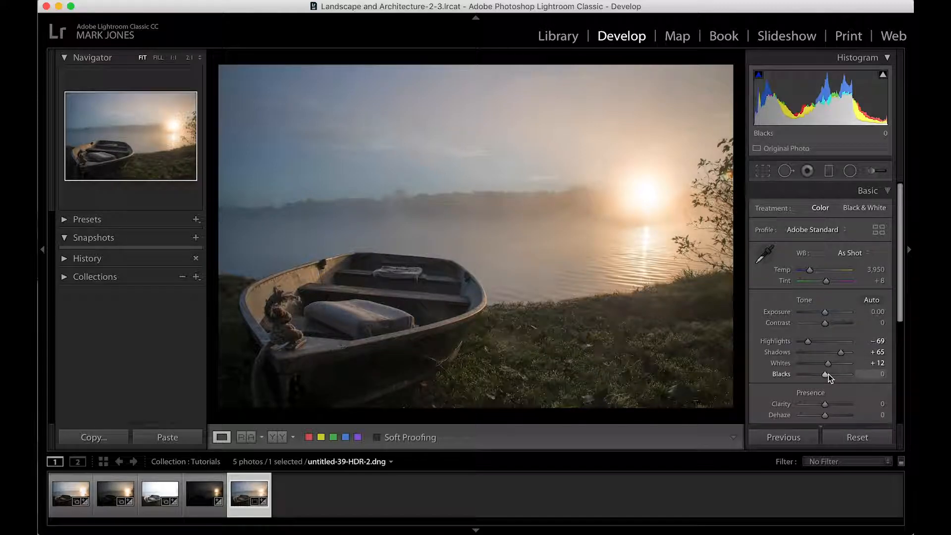
key(alt)
drag(828, 366, 828, 368)
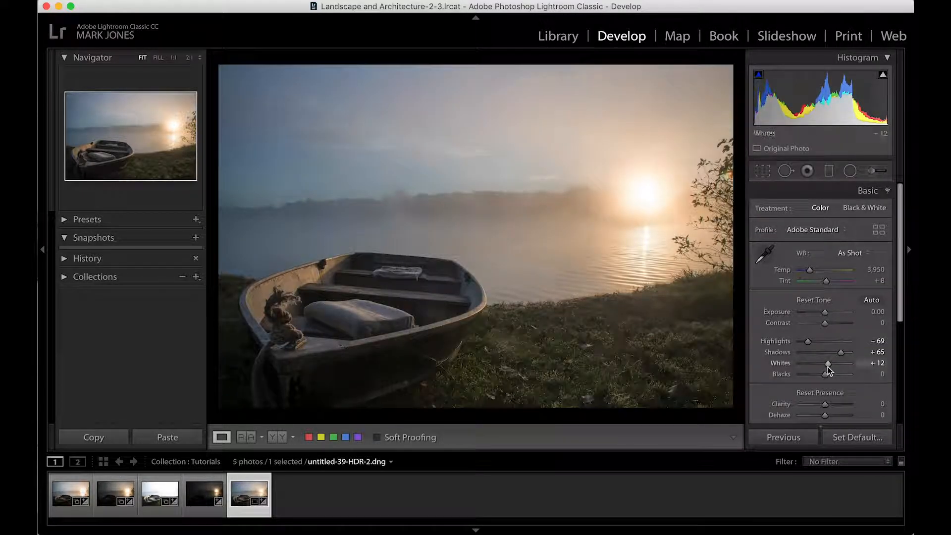
- Fine-tune Whites to +13 and set Blacks to −8 while checking the shadow clipping preview
drag(828, 367, 824, 377)
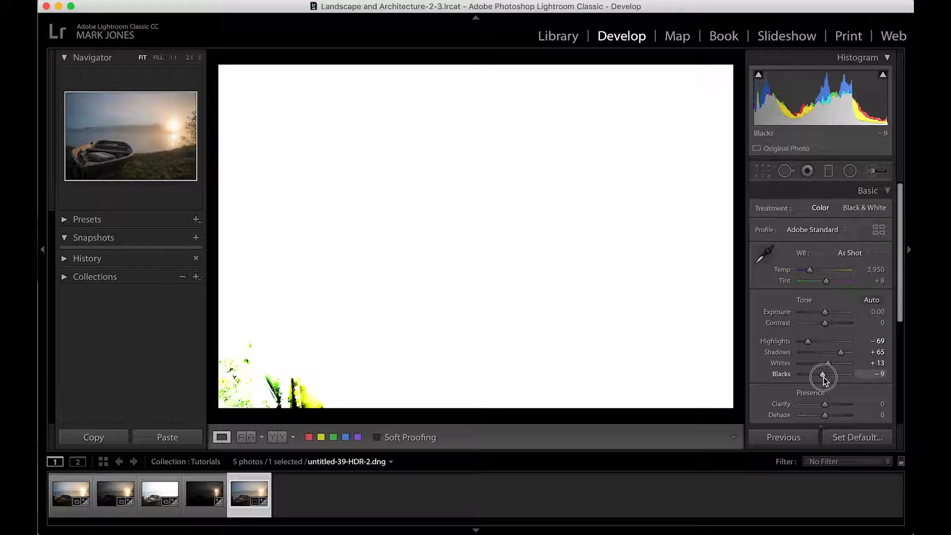
drag(824, 378, 815, 377)
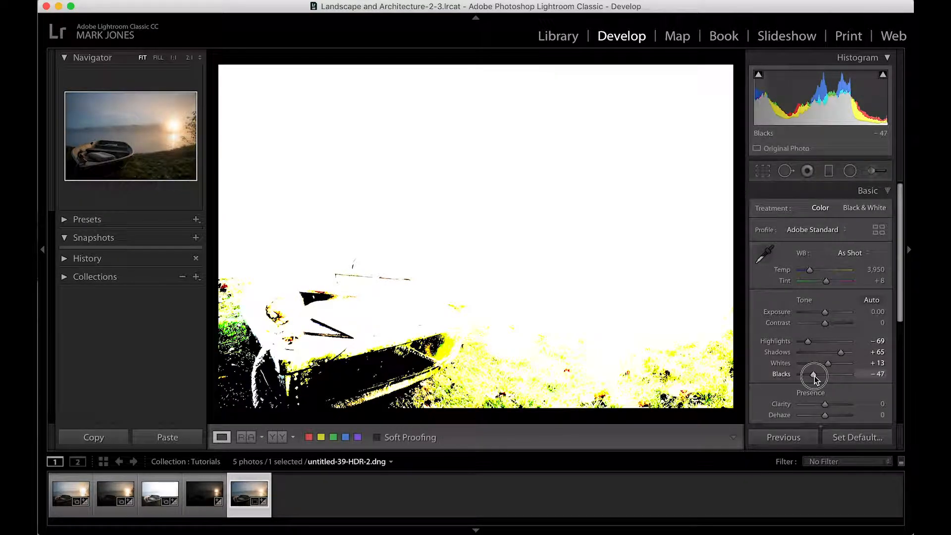
drag(816, 378, 825, 380)
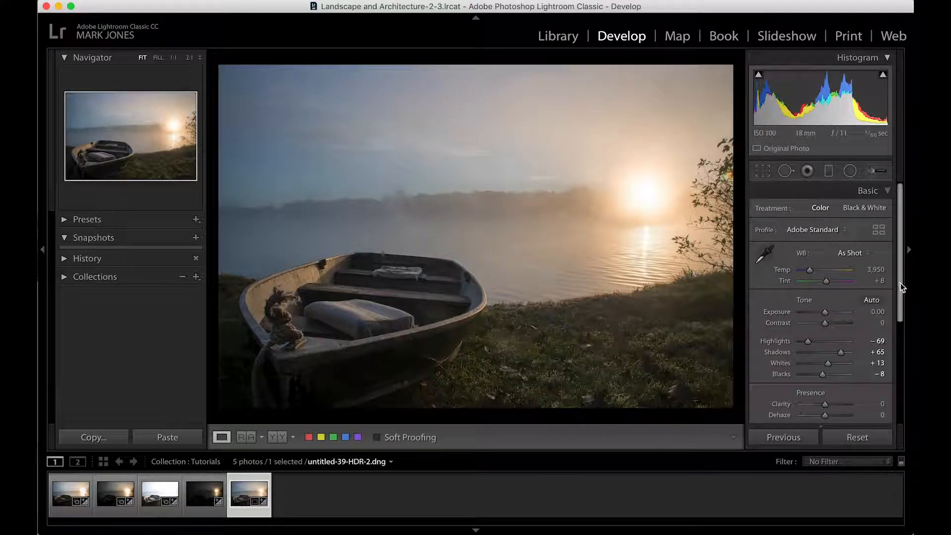
- Try raising Contrast to +59 on the HDR photo, and reset it
click(826, 325)
drag(829, 322, 842, 323)
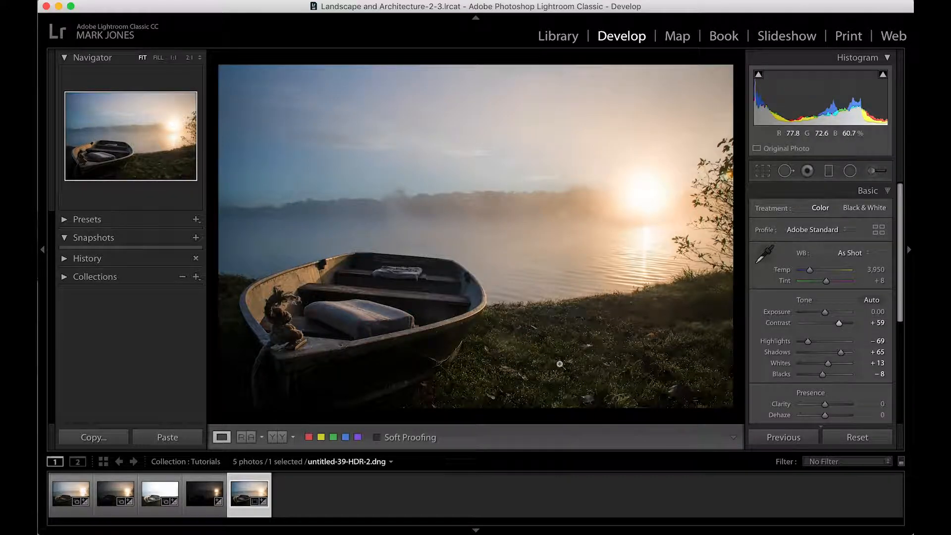
double_click(839, 324)
- Add midtone contrast with the Tone Curve by setting Darks to −17 and Lights to +11
drag(903, 278, 897, 343)
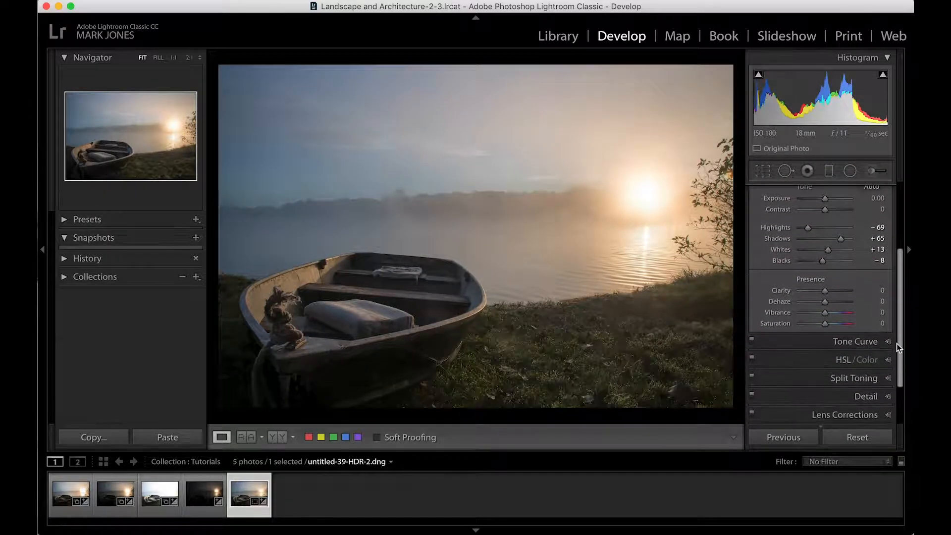
click(845, 339)
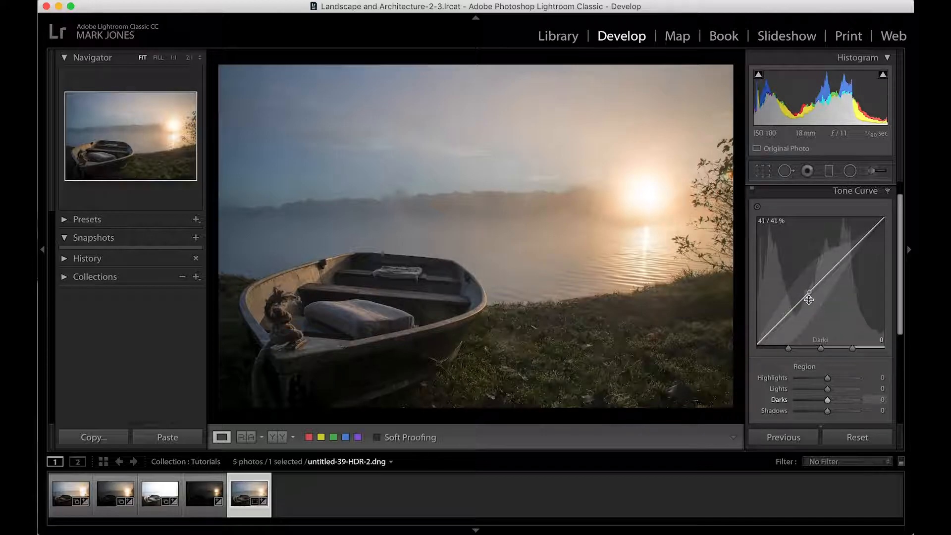
drag(809, 297, 809, 299)
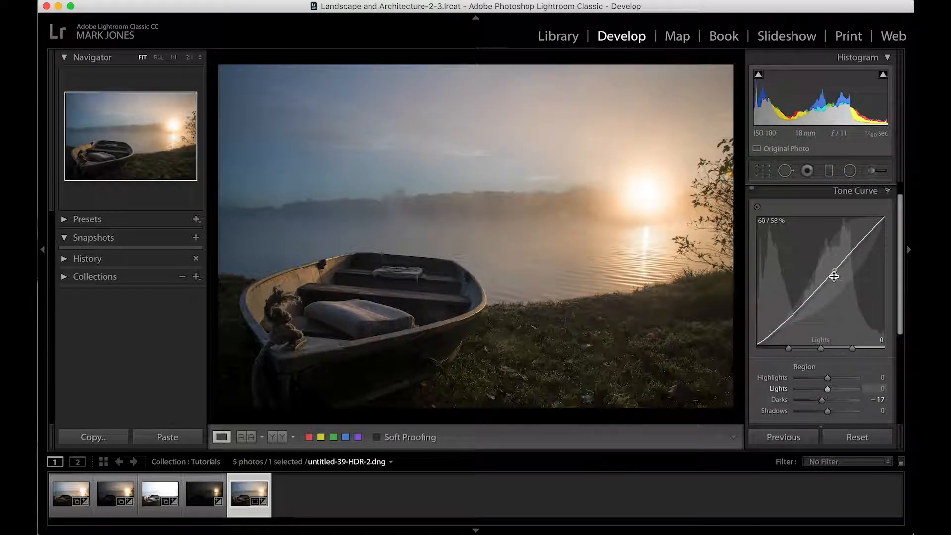
drag(835, 277, 834, 266)
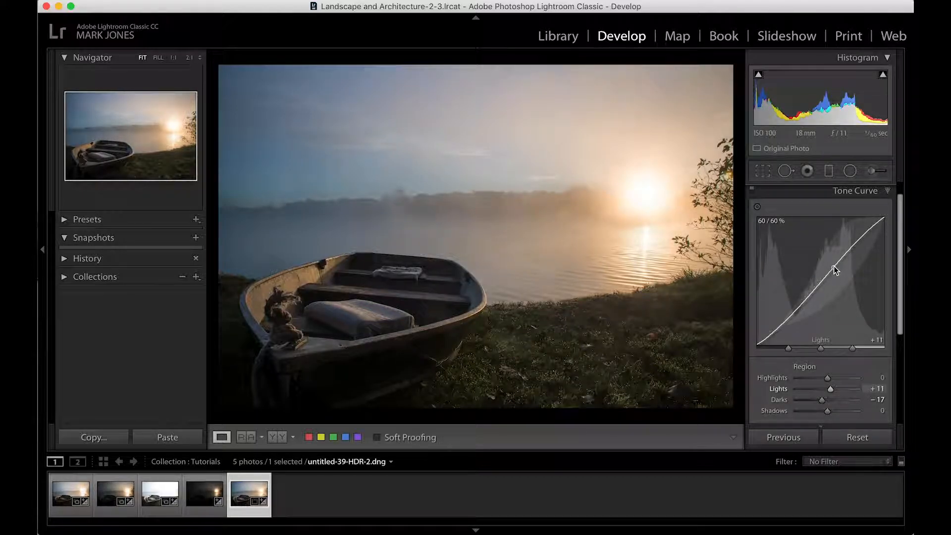
- Compare the HDR photo with and without the Tone Curve adjustment, and against its unedited Before view
scroll(846, 279, up, 1)
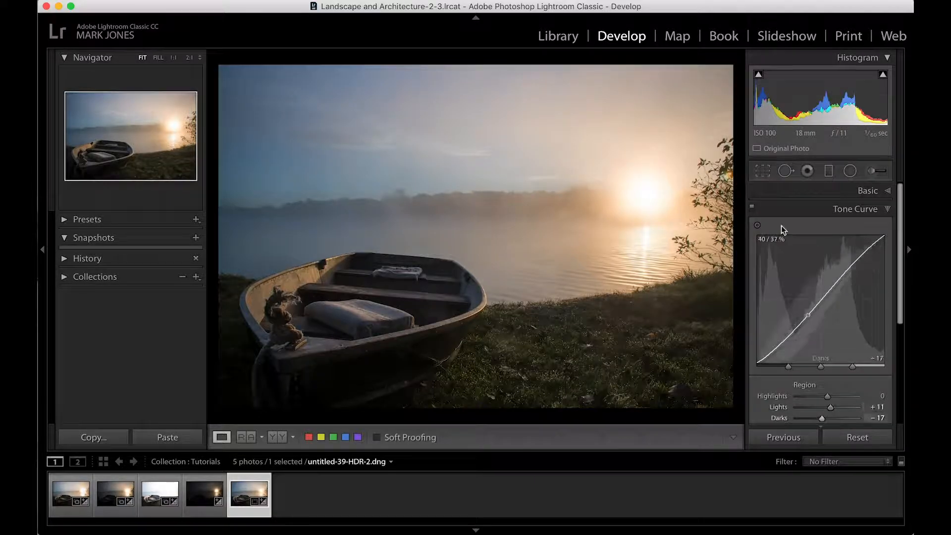
click(753, 207)
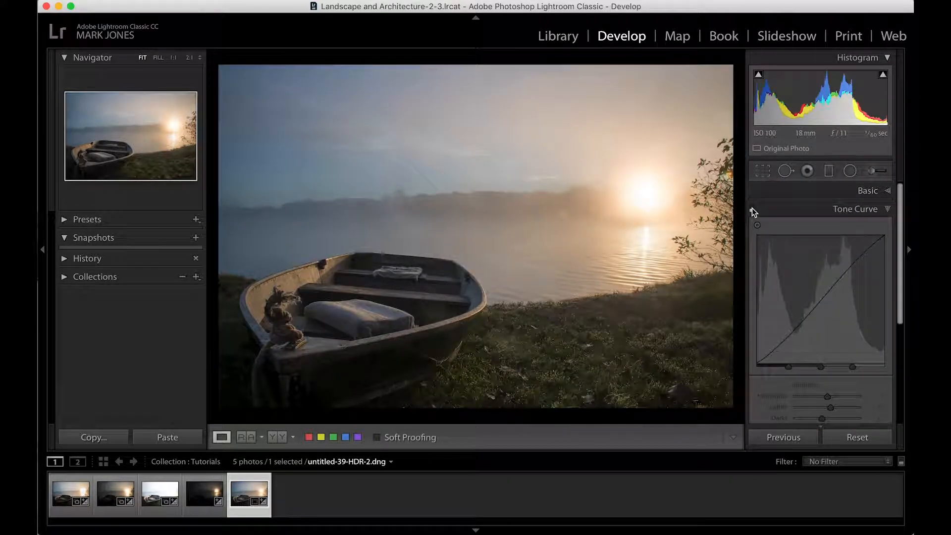
click(752, 208)
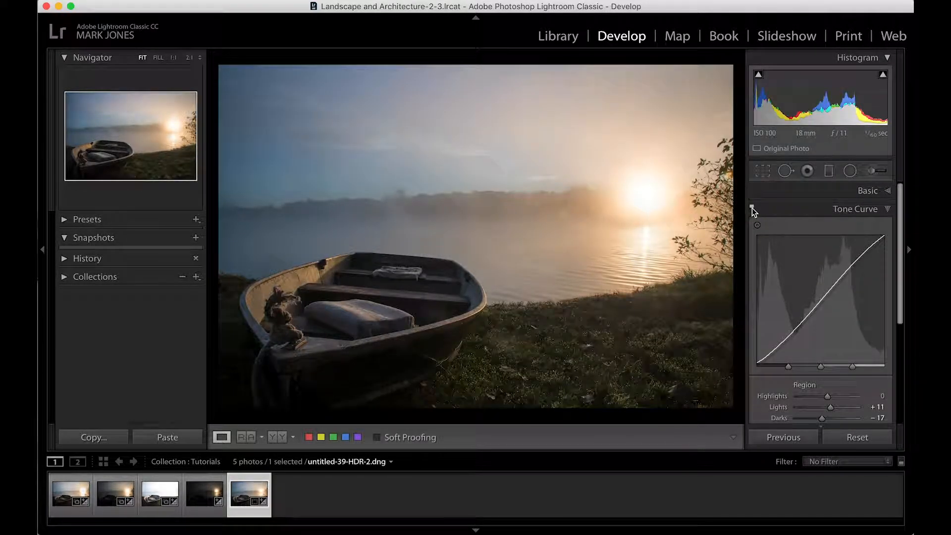
click(752, 208)
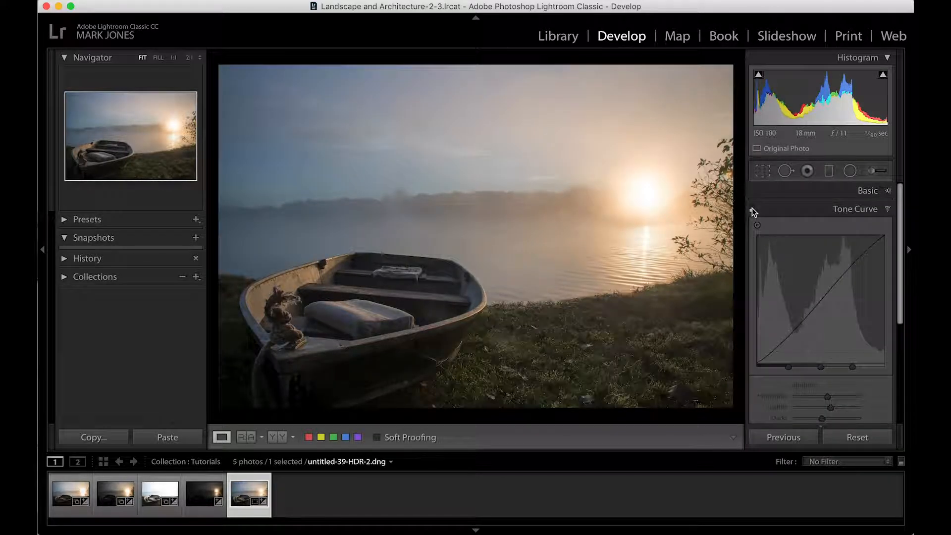
click(752, 208)
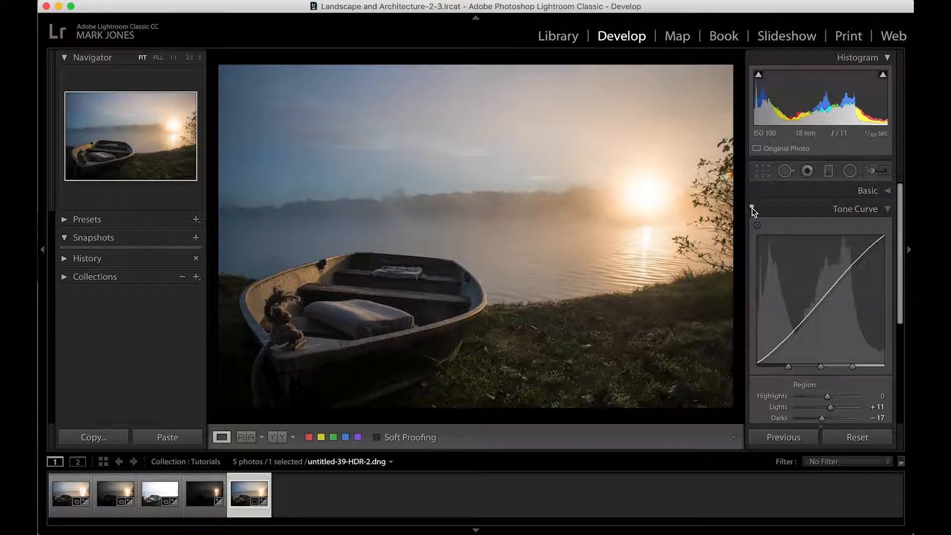
key(backslash)
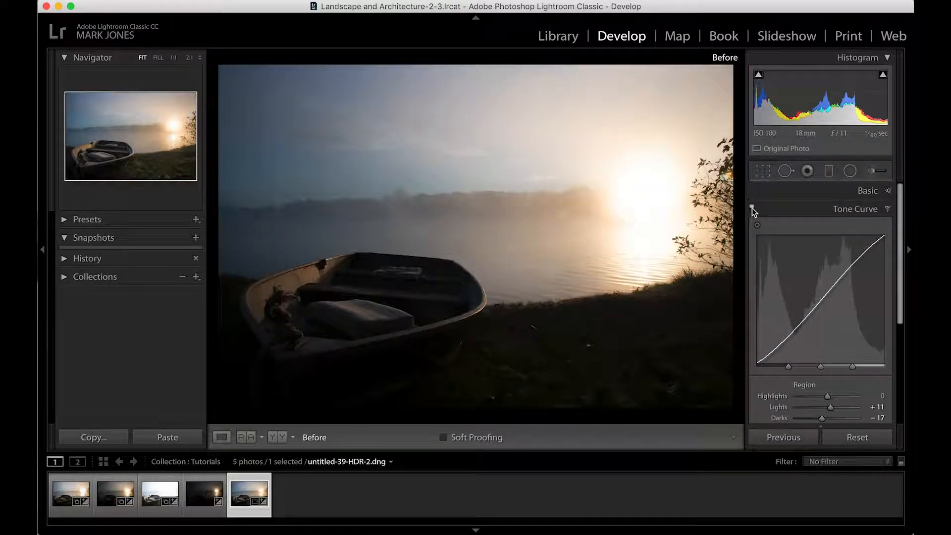
key(backslash)
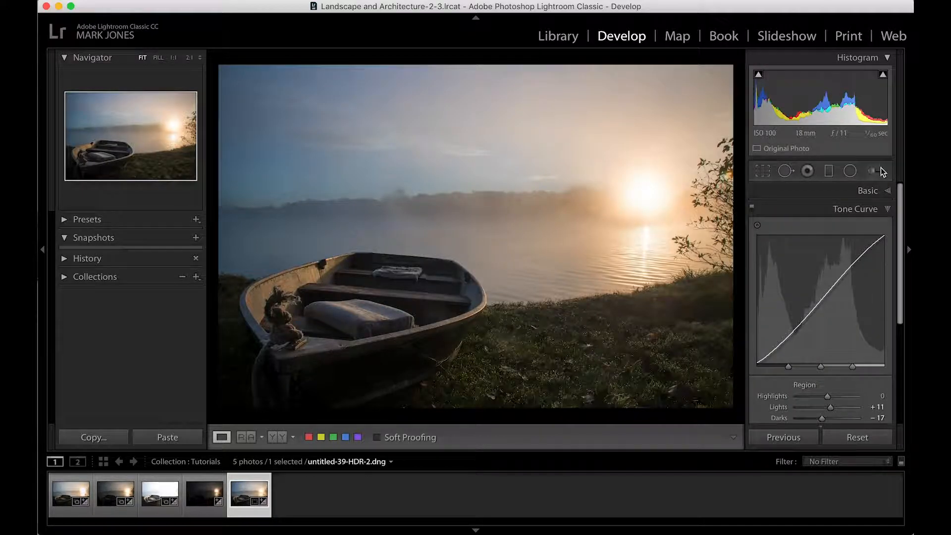
- Warm the photo's white balance by setting Temp to 4,711 in the Basic adjustments
click(852, 194)
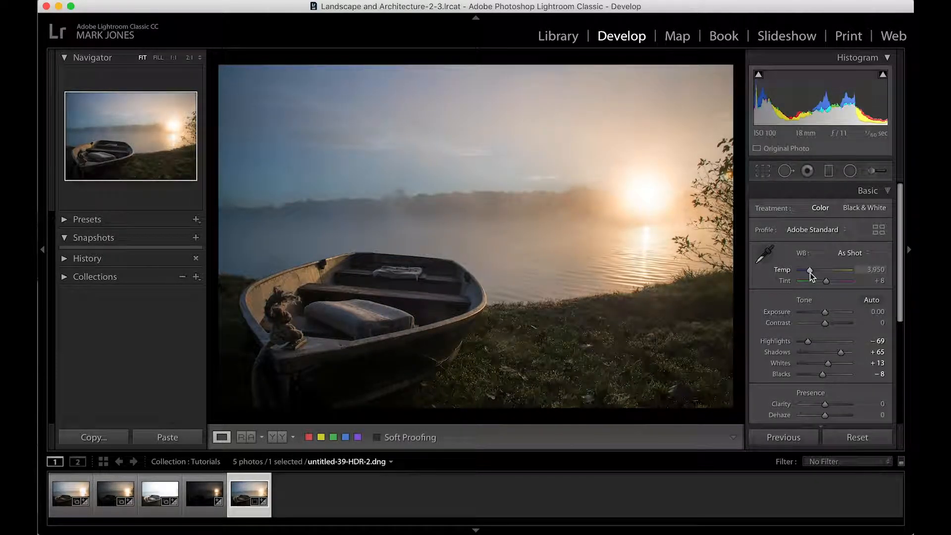
drag(810, 272, 816, 280)
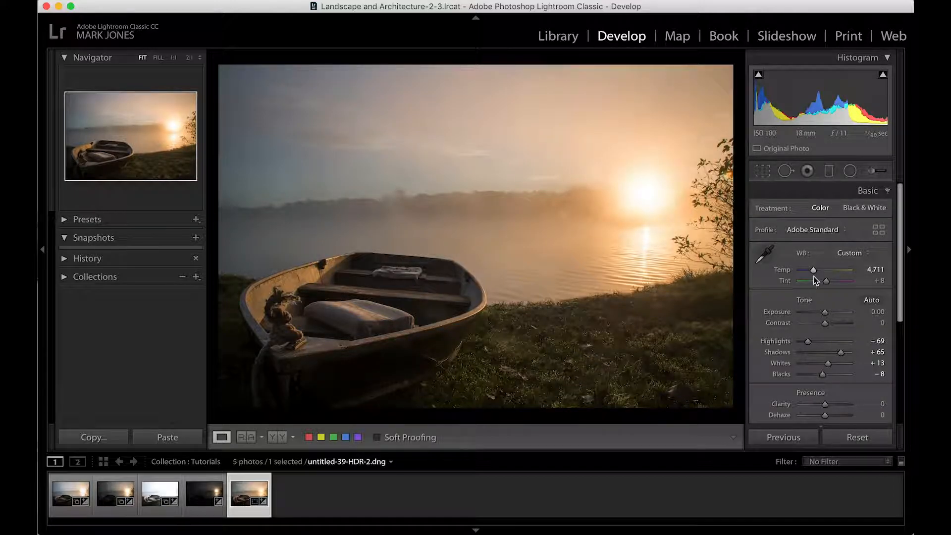
scroll(814, 277, down, 5)
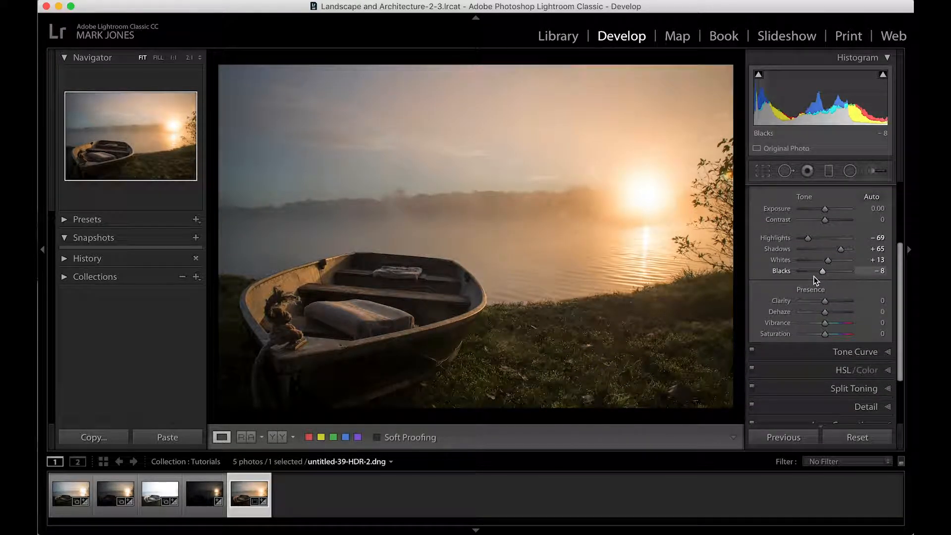
scroll(814, 277, up, 5)
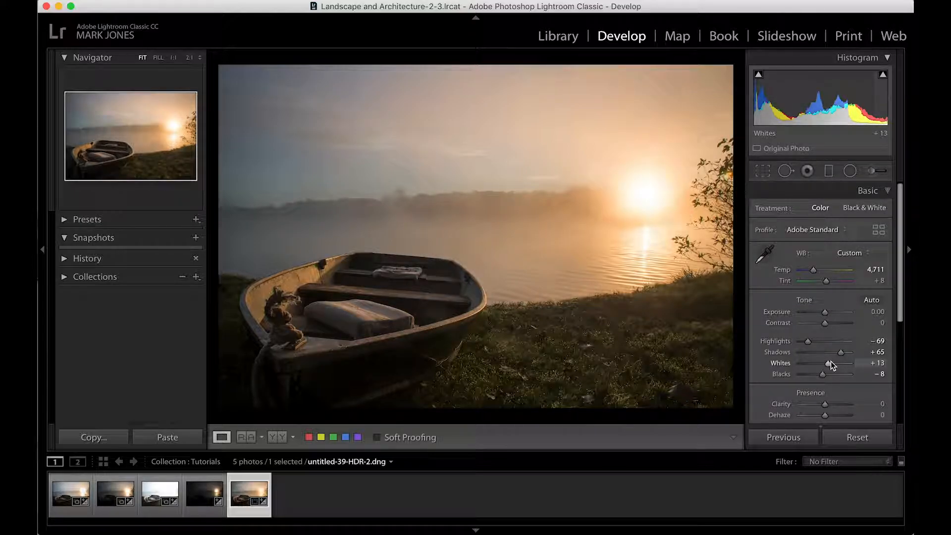
- Try Vibrance at −4 and Saturation at +32 on the HDR photo, resetting each to 0
scroll(831, 362, down, 2)
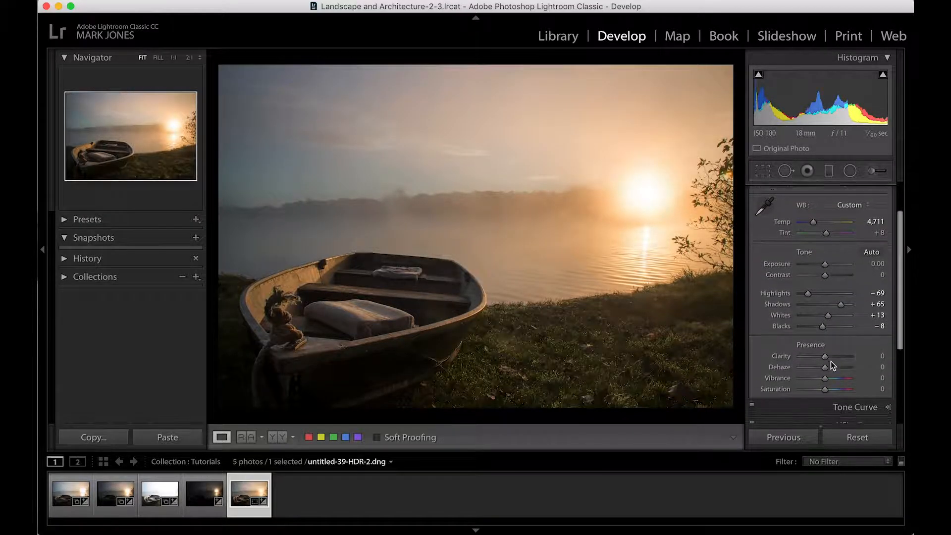
scroll(831, 363, down, 2)
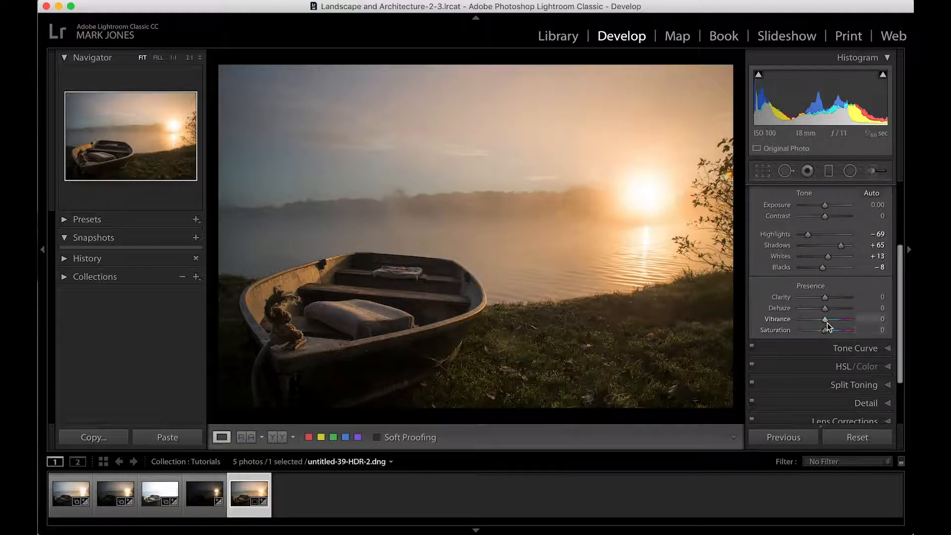
mouse_move(826, 323)
mouse_down()
mouse_move(838, 324)
mouse_move(825, 327)
mouse_up()
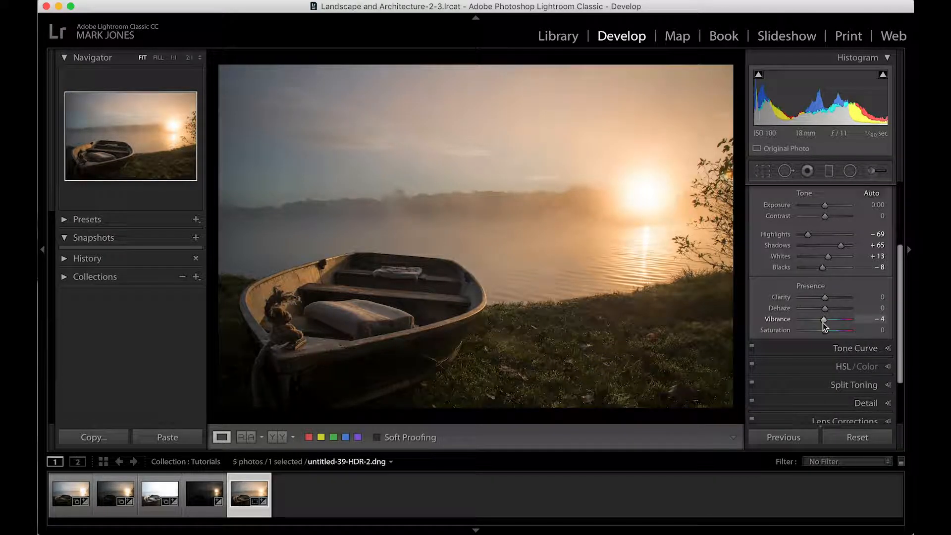
double_click(823, 322)
mouse_move(826, 333)
mouse_down()
mouse_move(837, 335)
mouse_move(825, 332)
mouse_up()
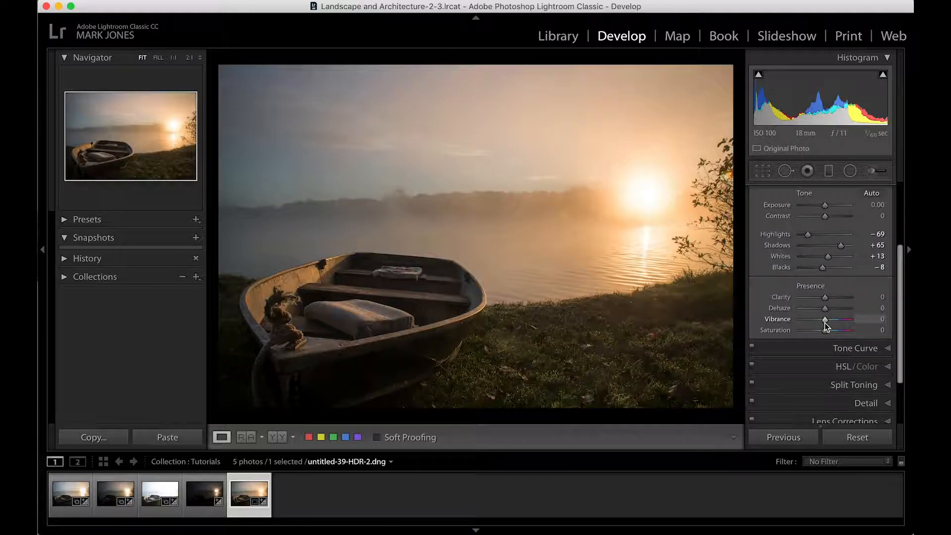
click(826, 332)
drag(826, 333, 836, 336)
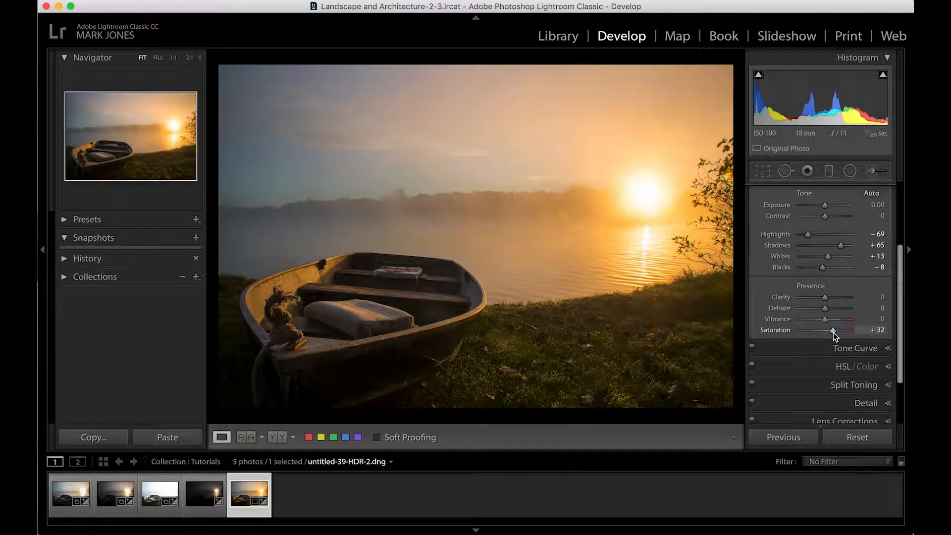
double_click(833, 331)
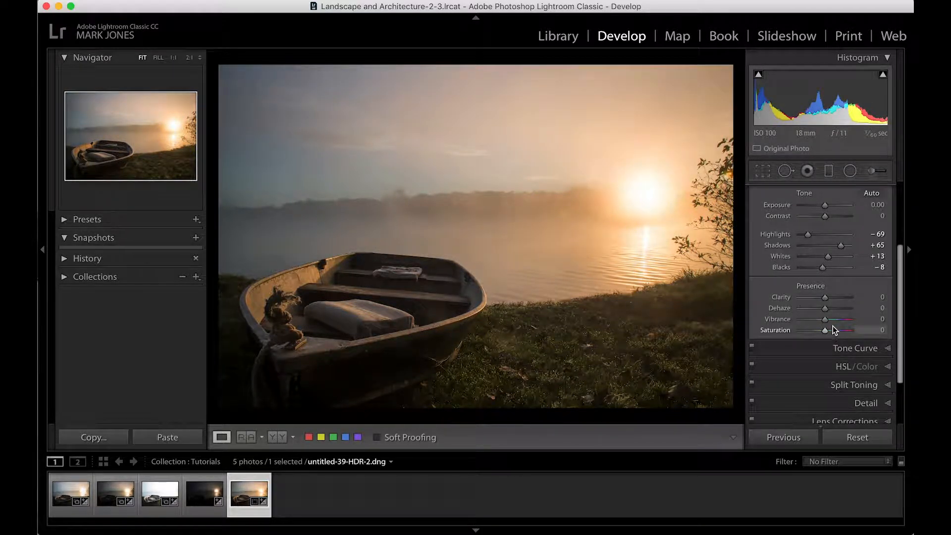
- Boost the photo's muted colours by setting Vibrance to +23
drag(825, 320, 833, 326)
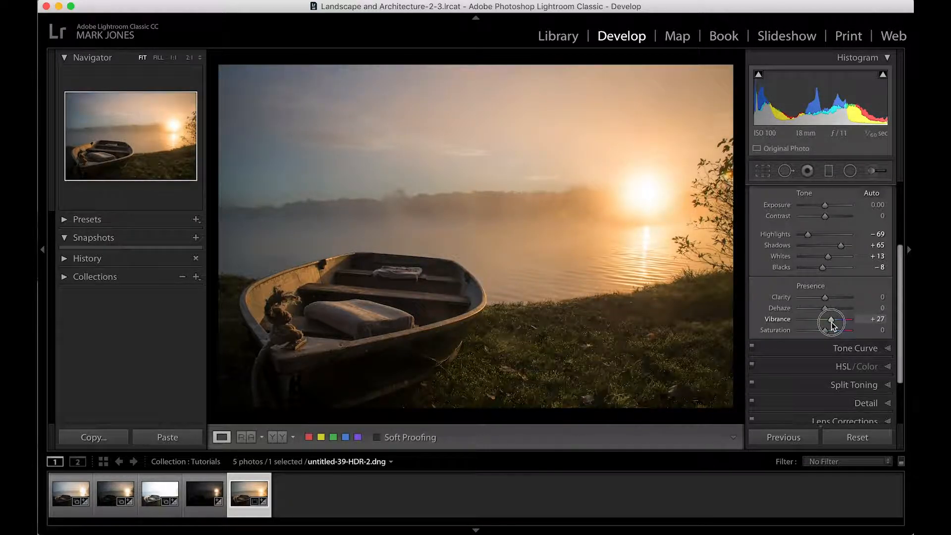
drag(831, 322, 831, 322)
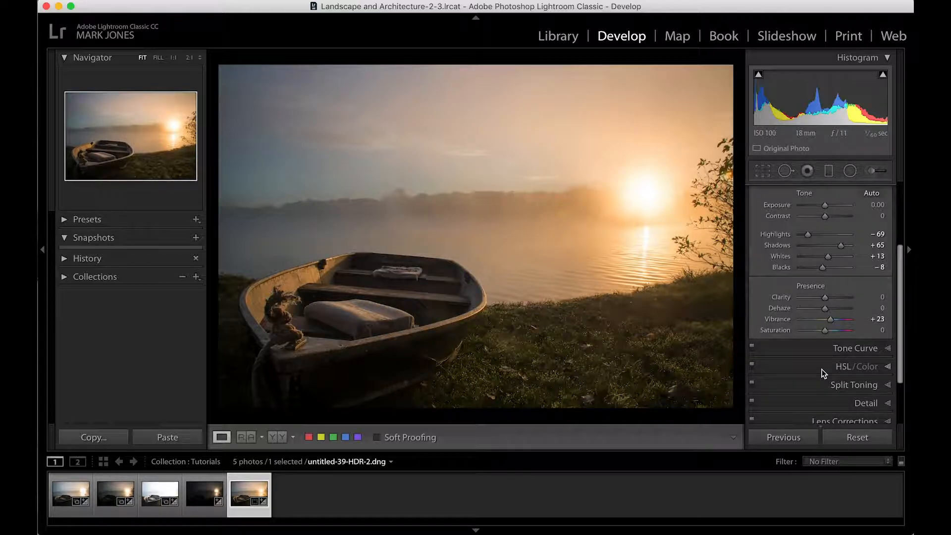
- Turn on Remove Chromatic Aberration and Enable Profile Corrections in Lens Corrections, comparing the photo with and without the profile
scroll(824, 373, down, 3)
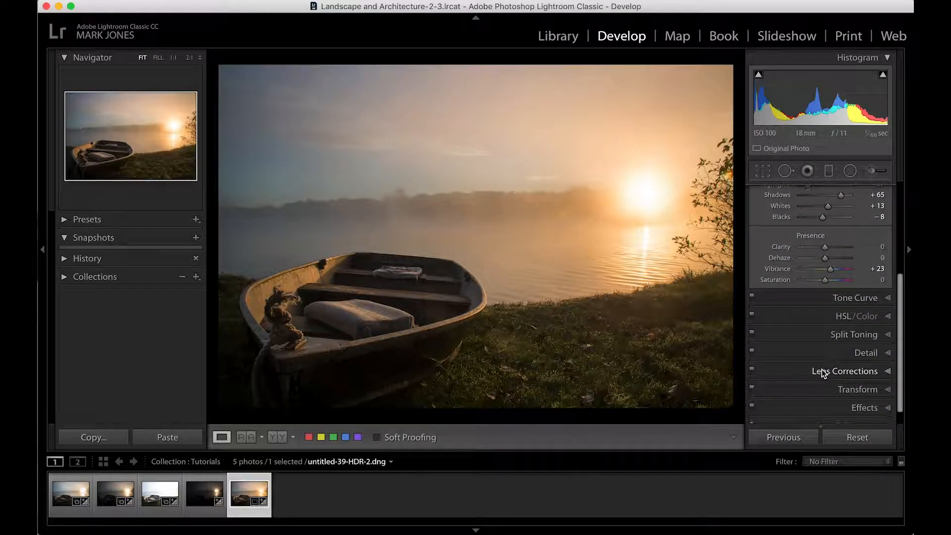
scroll(824, 372, down, 1)
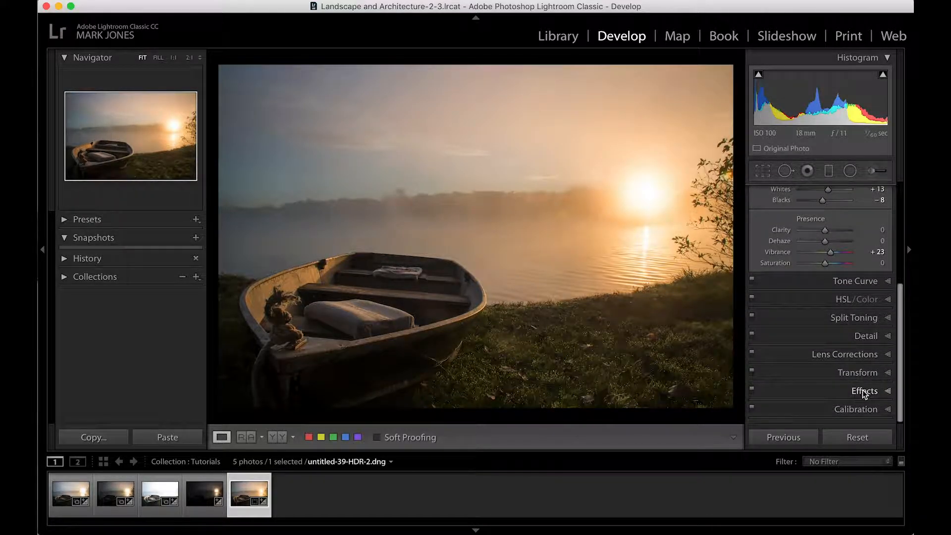
click(864, 356)
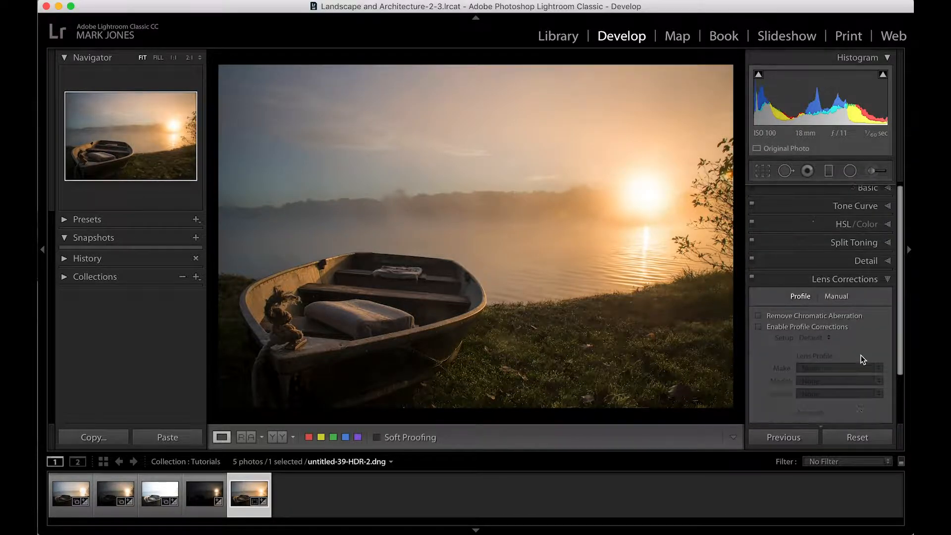
click(760, 259)
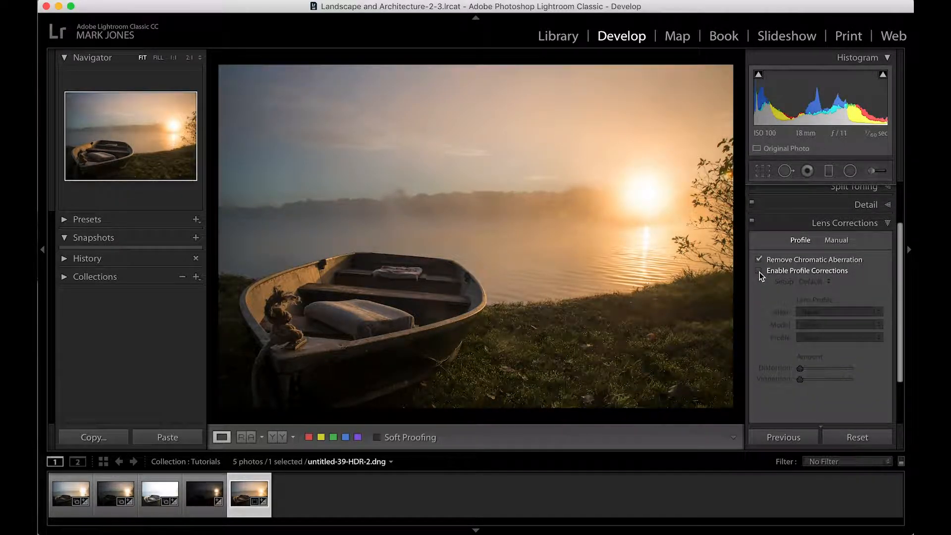
click(760, 272)
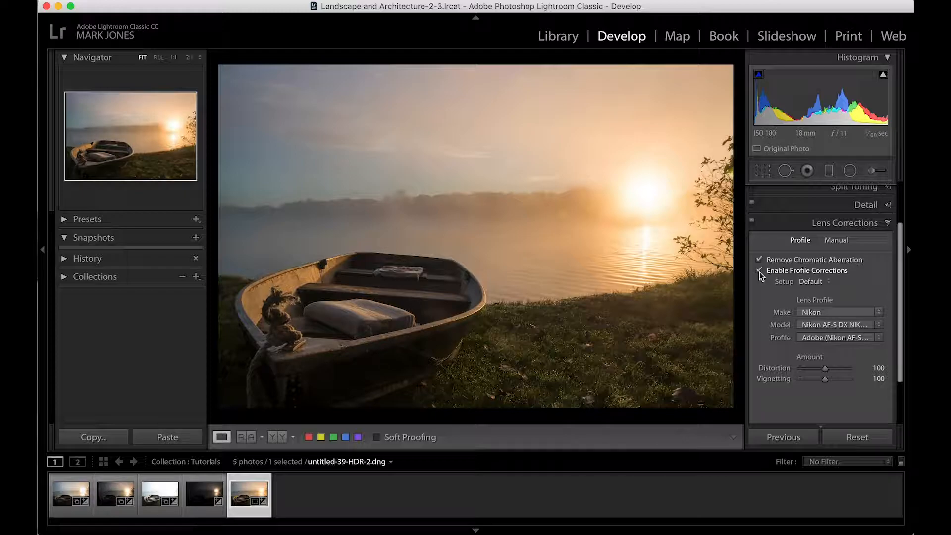
click(759, 272)
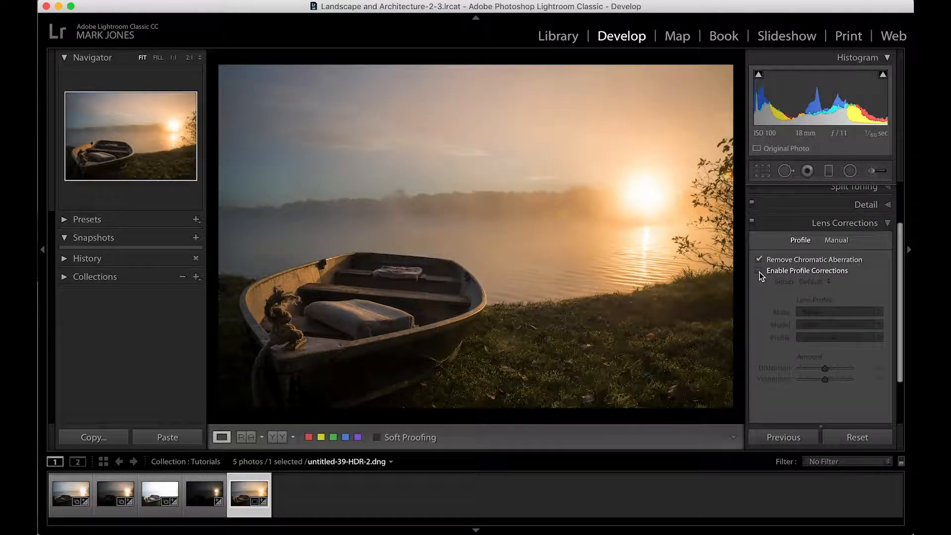
click(760, 272)
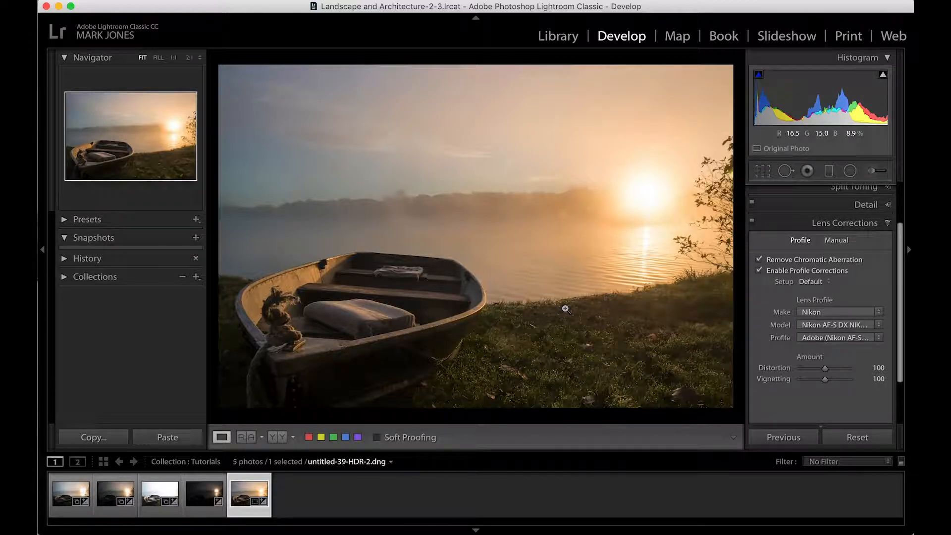
- Start a new Adjustment Brush with all effect settings reset and Clarity set to 30
scroll(825, 309, up, 3)
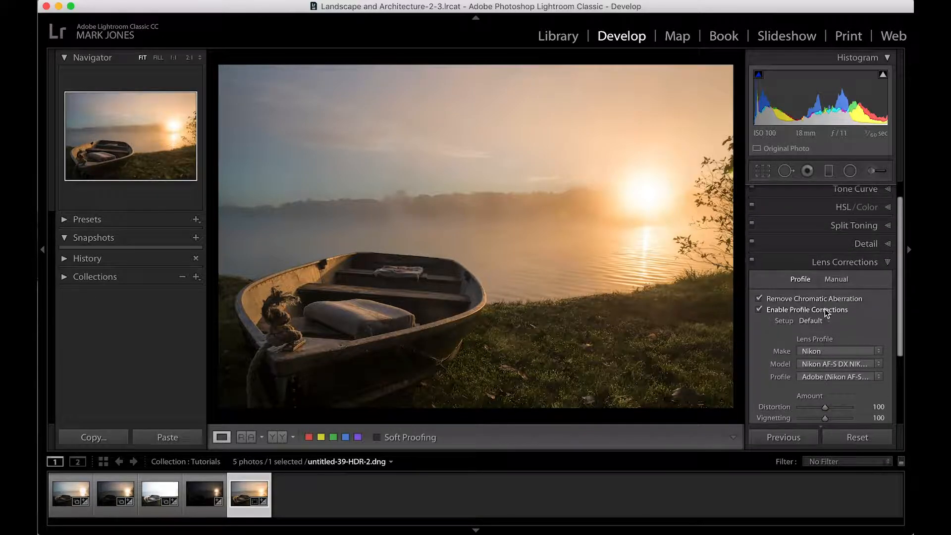
scroll(825, 311, up, 1)
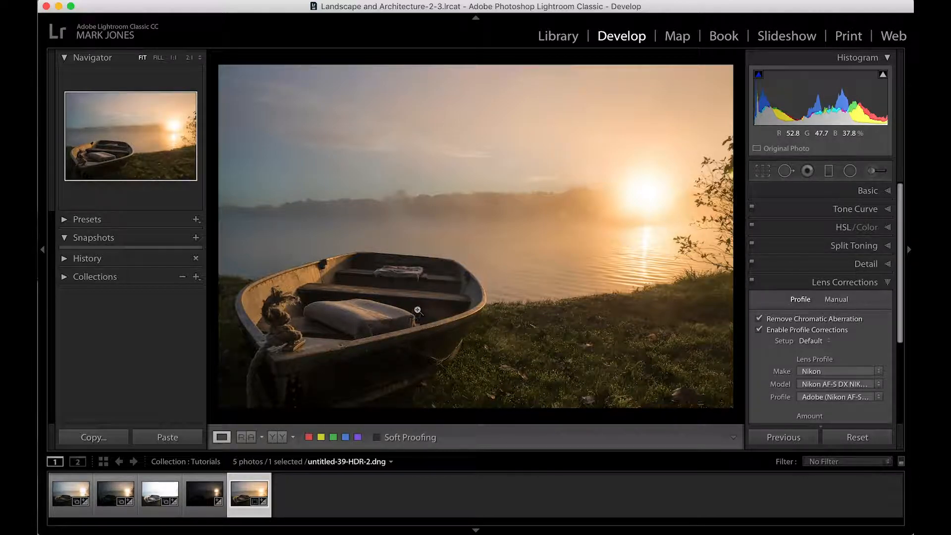
click(870, 174)
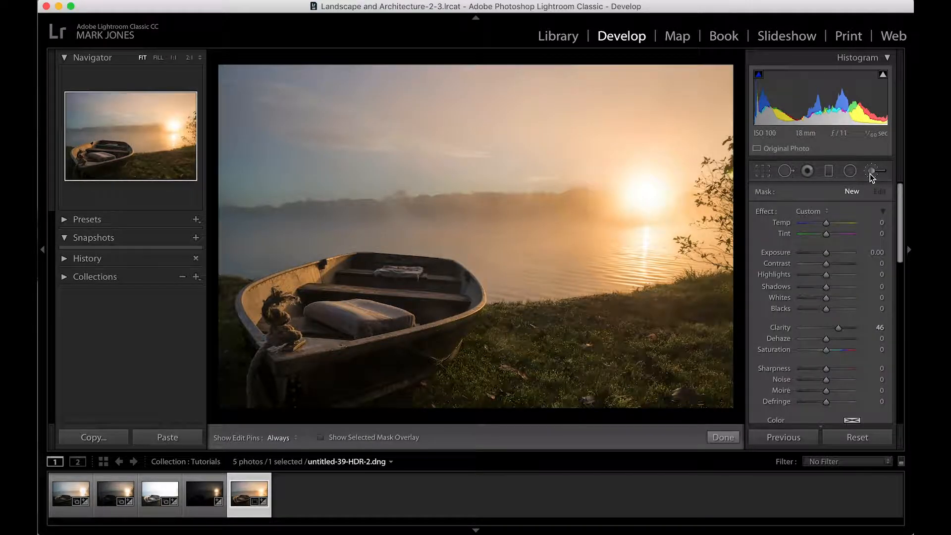
double_click(763, 211)
scroll(840, 370, down, 2)
drag(827, 296, 834, 298)
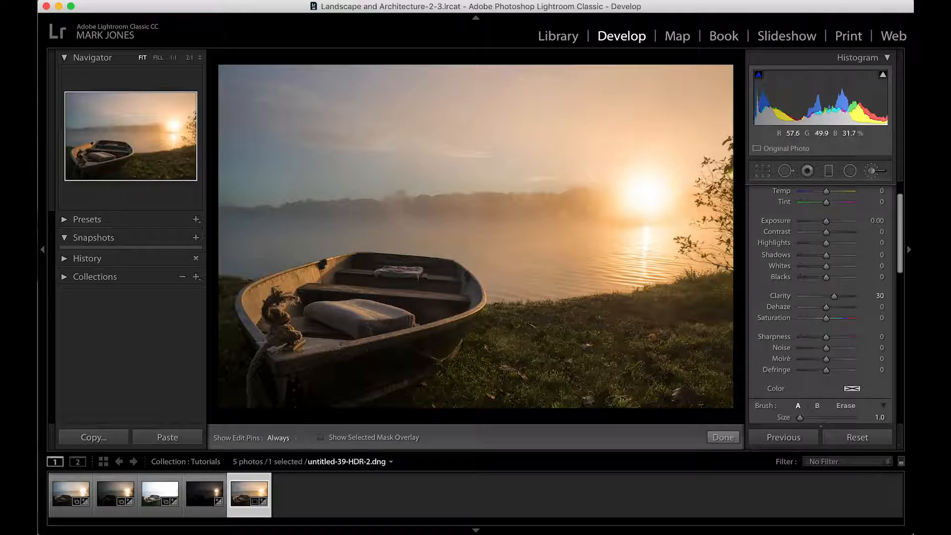
- Enlarge the Adjustment Brush to size 7.0 and turn off Auto Mask
key(bracketright)
key(bracketright)
key(bracketright)
scroll(801, 408, down, 5)
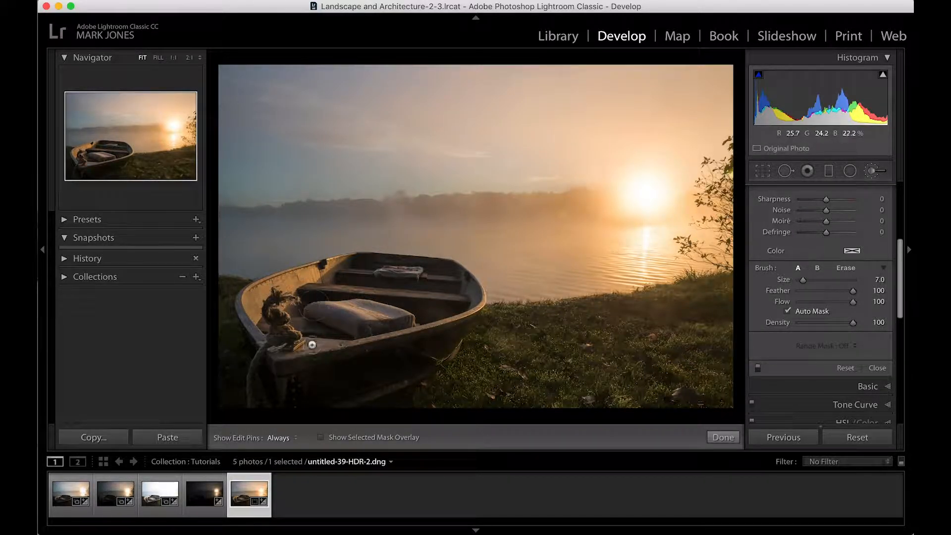
click(788, 311)
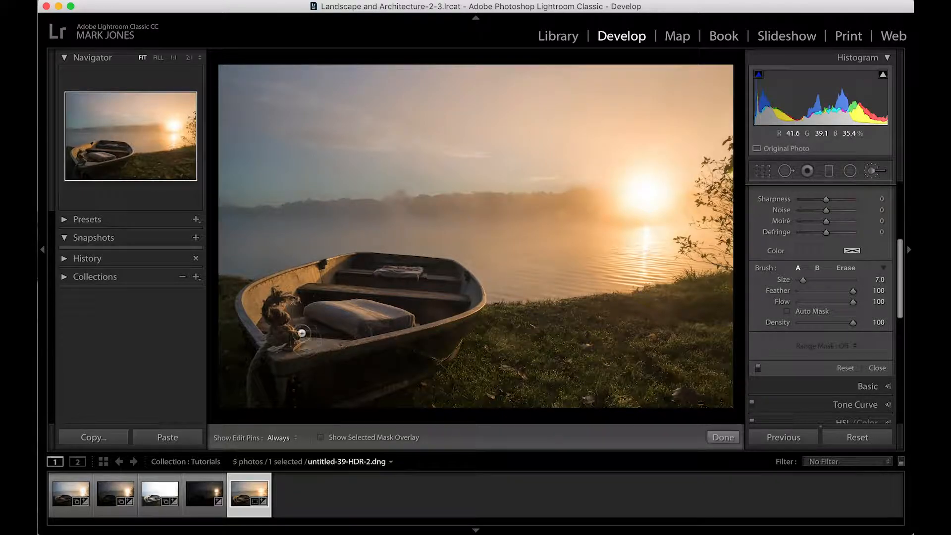
- Try a brush Flow of 11 before restoring it to 100, and turn on Show Selected Mask Overlay
drag(854, 303, 807, 306)
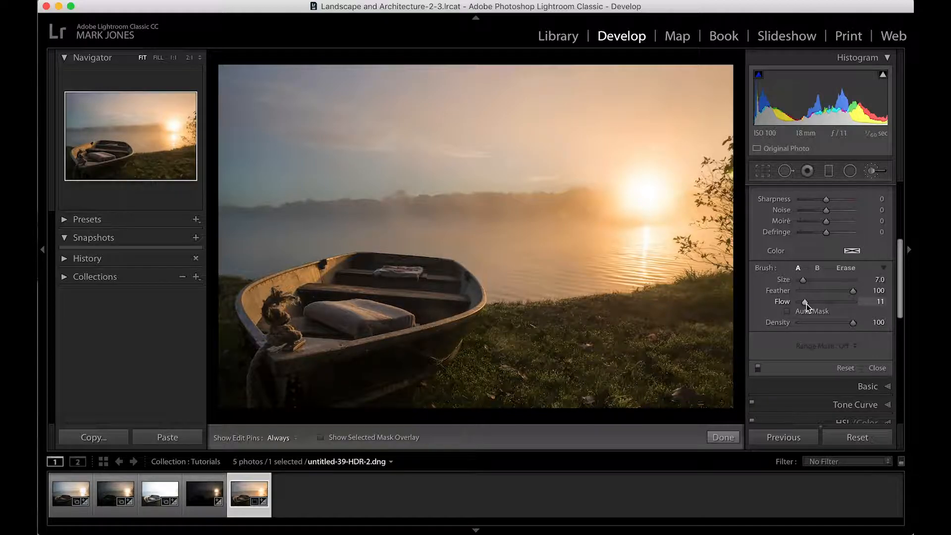
drag(806, 305, 913, 319)
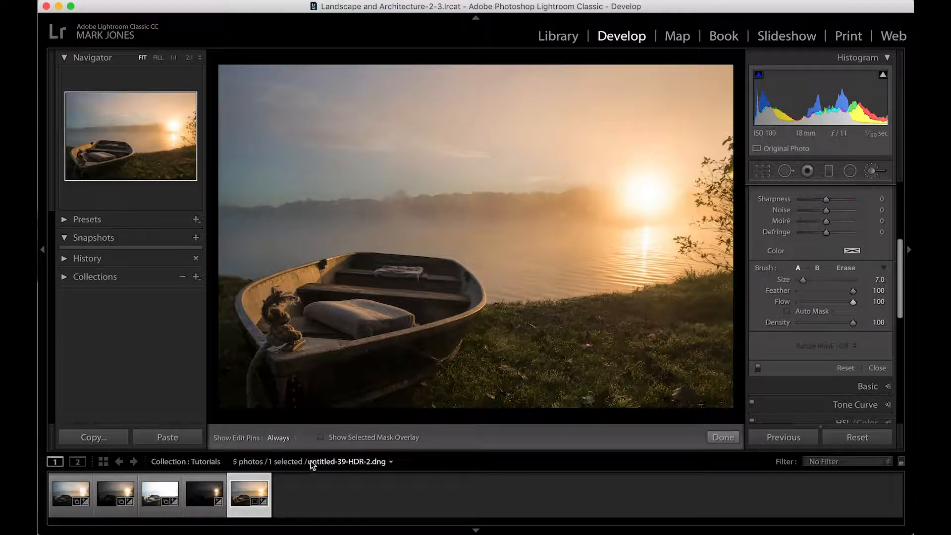
click(320, 439)
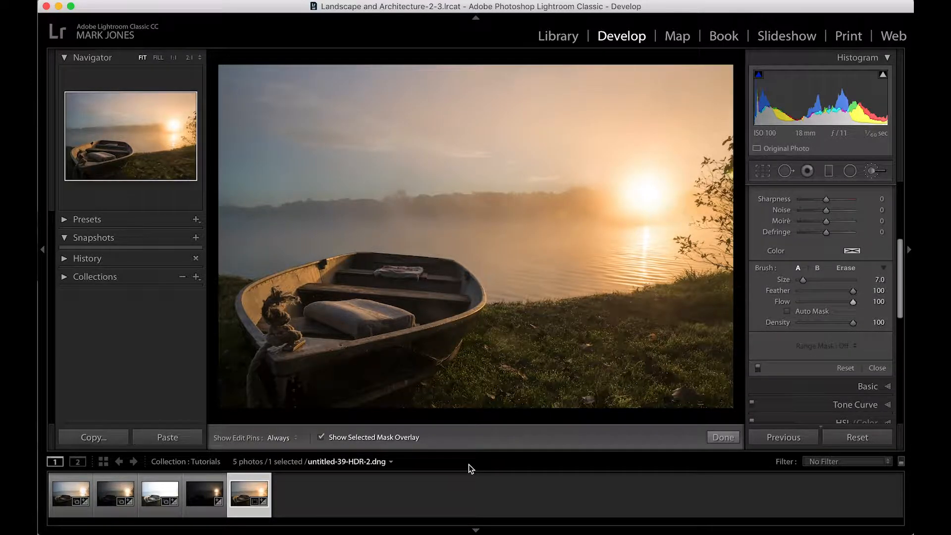
- Paint the brush mask over the boat's interior, then turn on Auto Mask and extend it along the seats and rim
mouse_move(350, 311)
mouse_down()
mouse_move(382, 314)
mouse_move(402, 302)
mouse_move(392, 316)
mouse_move(411, 293)
mouse_move(300, 298)
mouse_move(312, 305)
mouse_move(295, 298)
mouse_move(314, 290)
mouse_move(268, 304)
mouse_move(341, 273)
mouse_move(434, 287)
mouse_move(453, 303)
mouse_move(282, 352)
mouse_move(281, 331)
mouse_move(258, 316)
mouse_move(263, 328)
mouse_move(270, 333)
mouse_move(257, 306)
mouse_move(304, 291)
mouse_move(416, 283)
mouse_move(439, 302)
mouse_move(466, 304)
mouse_move(467, 289)
mouse_move(446, 273)
mouse_move(404, 268)
mouse_move(276, 294)
mouse_up()
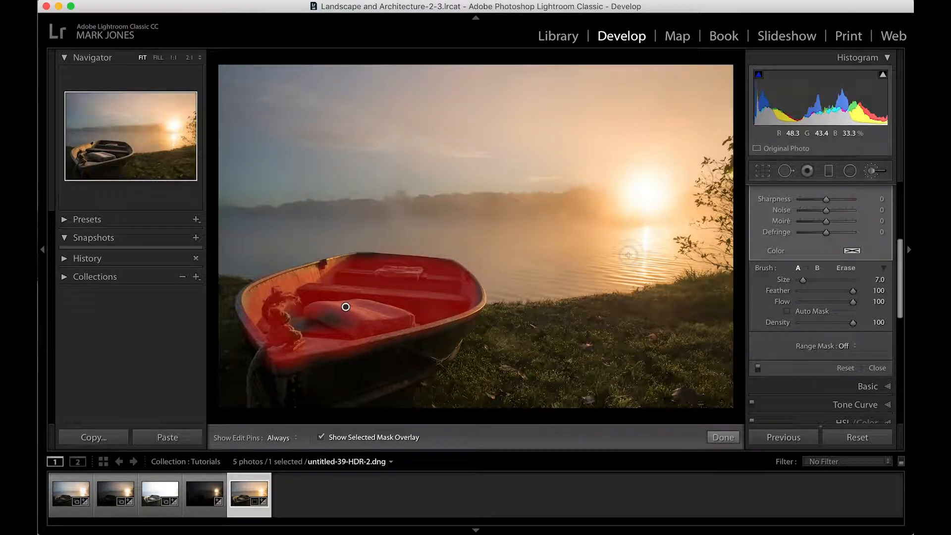
click(788, 312)
key(h)
mouse_move(341, 269)
mouse_down()
mouse_move(248, 302)
mouse_move(251, 318)
mouse_move(261, 293)
mouse_move(315, 291)
mouse_move(327, 308)
mouse_move(299, 335)
mouse_move(422, 314)
mouse_move(311, 330)
mouse_move(421, 334)
mouse_move(464, 302)
mouse_move(468, 284)
mouse_move(474, 302)
mouse_move(414, 329)
mouse_up()
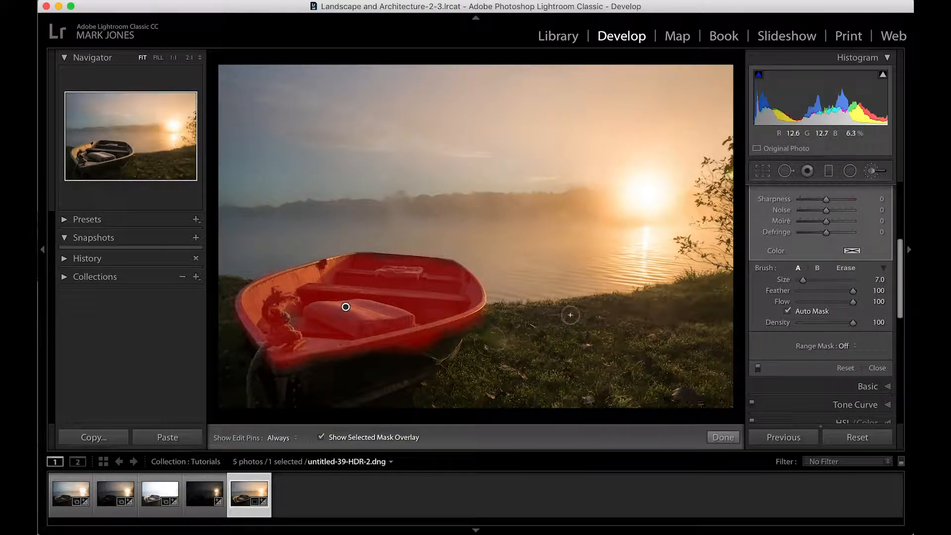
- Erase the mask spill beneath the boat's near rim with the Erase brush enlarged to size 6.0
key(alt)
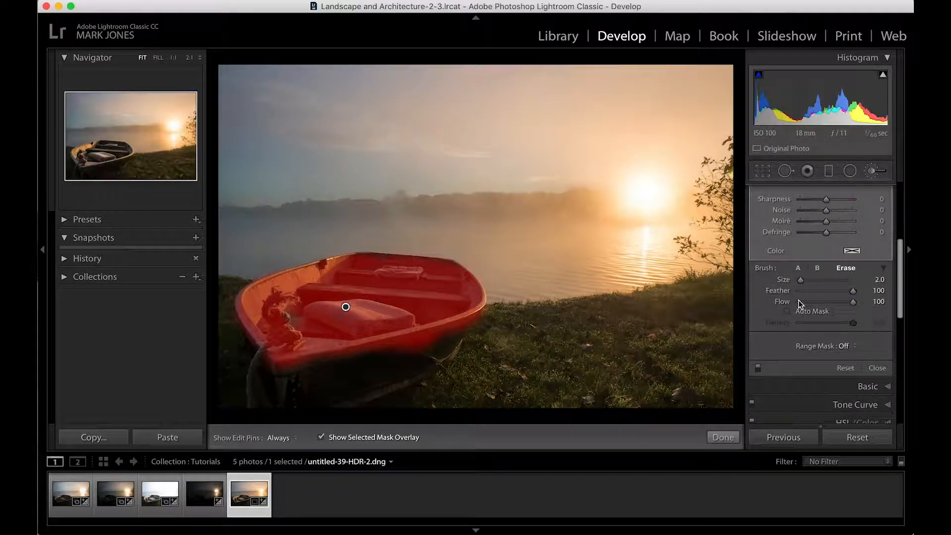
key(bracketright)
key(bracketright)
key(bracketright)
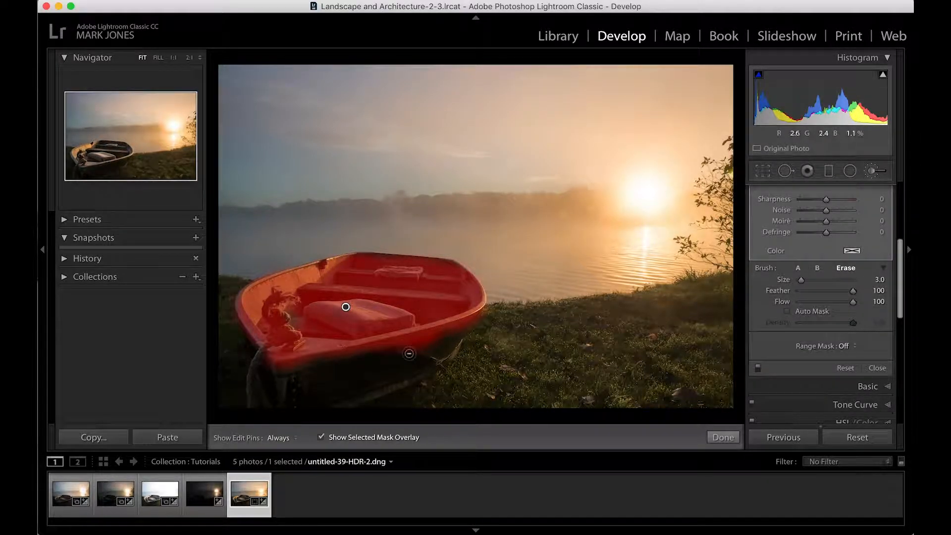
key(bracketright)
mouse_move(410, 353)
mouse_down()
mouse_move(436, 336)
mouse_move(392, 355)
mouse_move(436, 341)
mouse_move(382, 344)
mouse_move(458, 337)
mouse_move(482, 319)
mouse_move(289, 382)
mouse_move(456, 340)
mouse_move(450, 333)
mouse_move(475, 325)
mouse_up()
key(h)
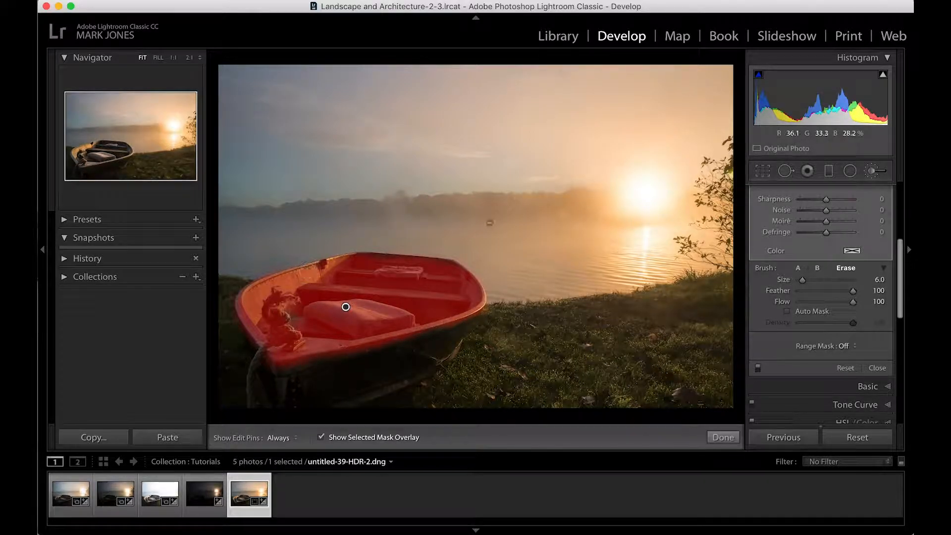
- Return to brush A, shrink it to size 2.0, and paint the bow knot and hanging rope into the mask
click(798, 268)
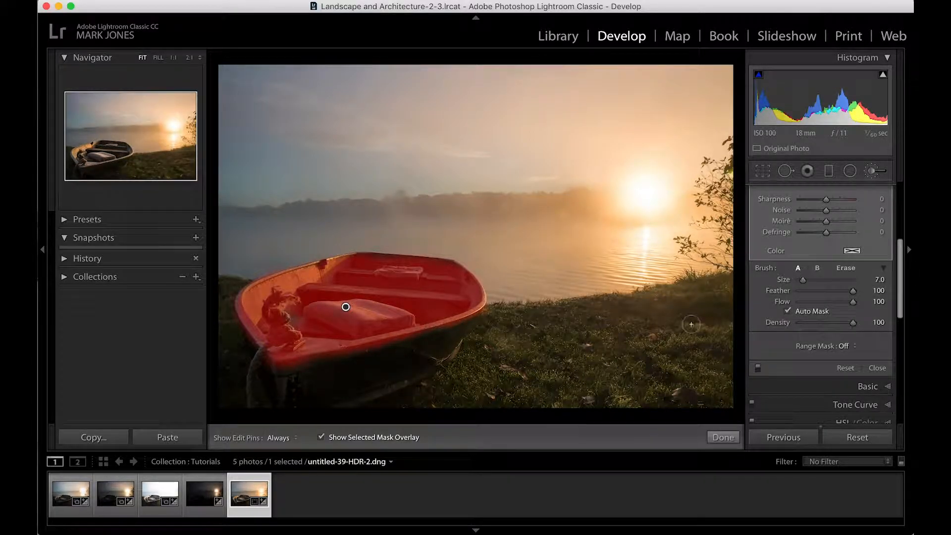
scroll(317, 273, down, 4)
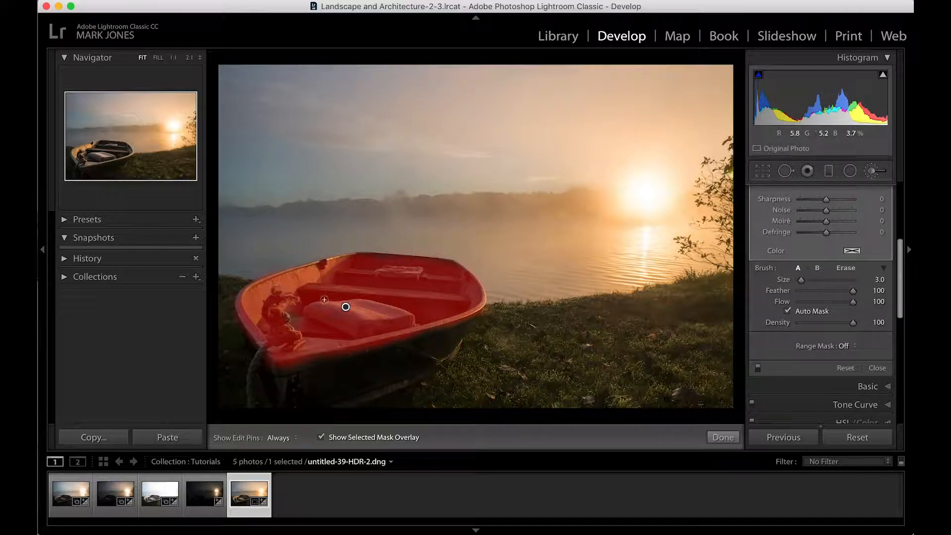
mouse_move(289, 317)
mouse_down()
mouse_move(276, 307)
mouse_move(284, 328)
mouse_up()
drag(263, 346, 252, 409)
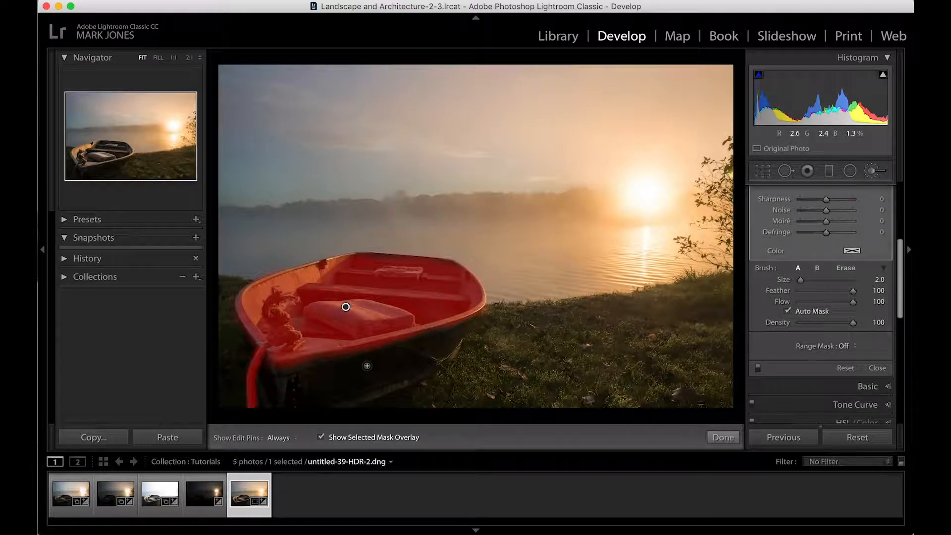
- Extend the mask over the bow's outer hull and below the near rim, using brush sizes 4.0 and 3.0
key(])
key(])
key(])
key(])
key(bracketleft)
key(bracketleft)
key(h)
mouse_move(290, 389)
mouse_down()
mouse_move(293, 409)
mouse_move(290, 379)
mouse_move(285, 409)
mouse_move(283, 380)
mouse_move(271, 367)
mouse_move(283, 375)
mouse_move(391, 340)
mouse_up()
mouse_move(365, 349)
mouse_down()
mouse_move(303, 351)
mouse_move(283, 355)
mouse_move(283, 365)
mouse_move(263, 356)
mouse_move(284, 376)
mouse_move(286, 407)
mouse_up()
key(h)
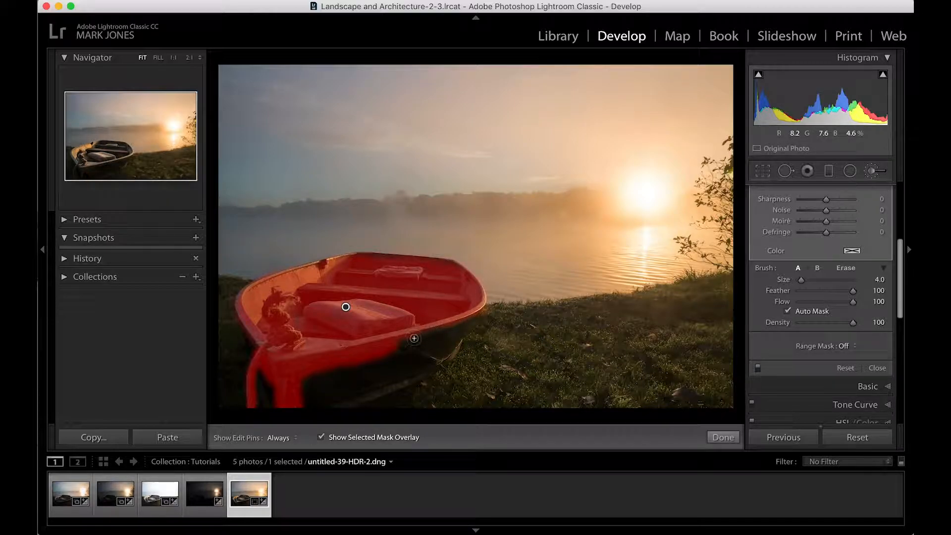
key(bracketleft)
key(h)
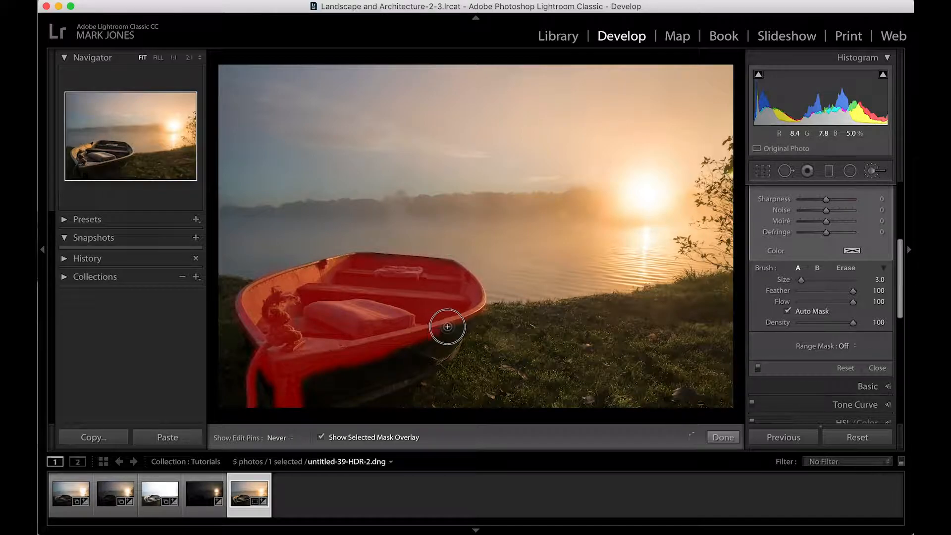
key(h)
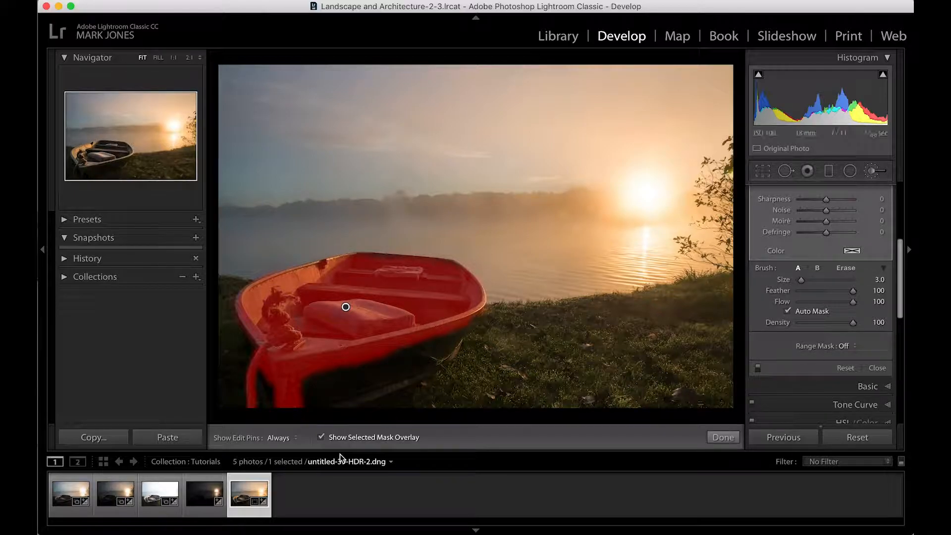
- Hide the mask overlay and set the boat adjustment's Clarity to 42 and Temp to 33
click(321, 438)
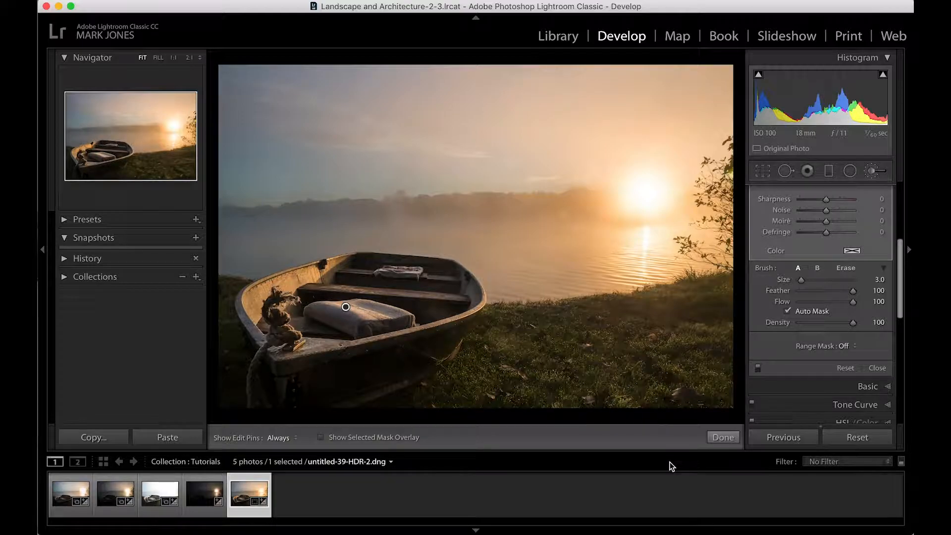
scroll(844, 253, up, 5)
scroll(844, 254, down, 1)
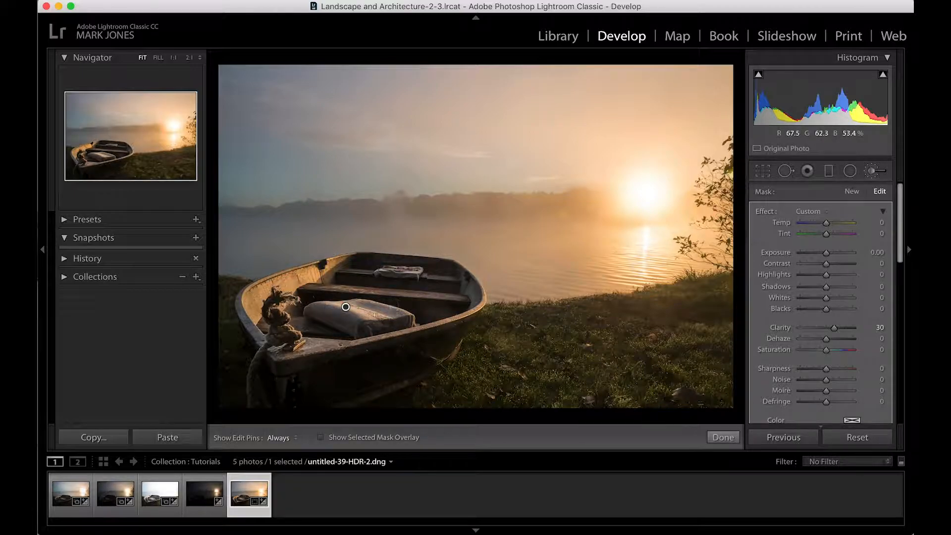
double_click(836, 329)
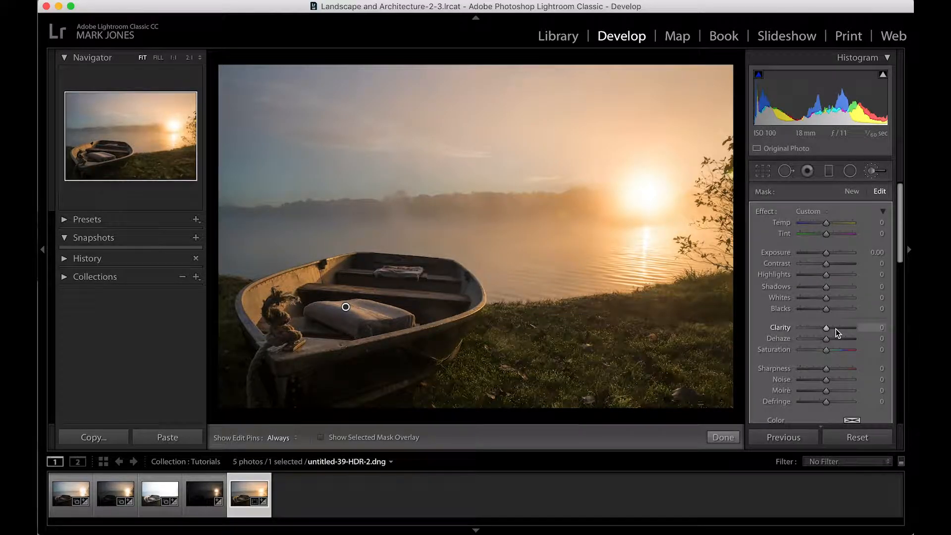
drag(828, 327, 838, 329)
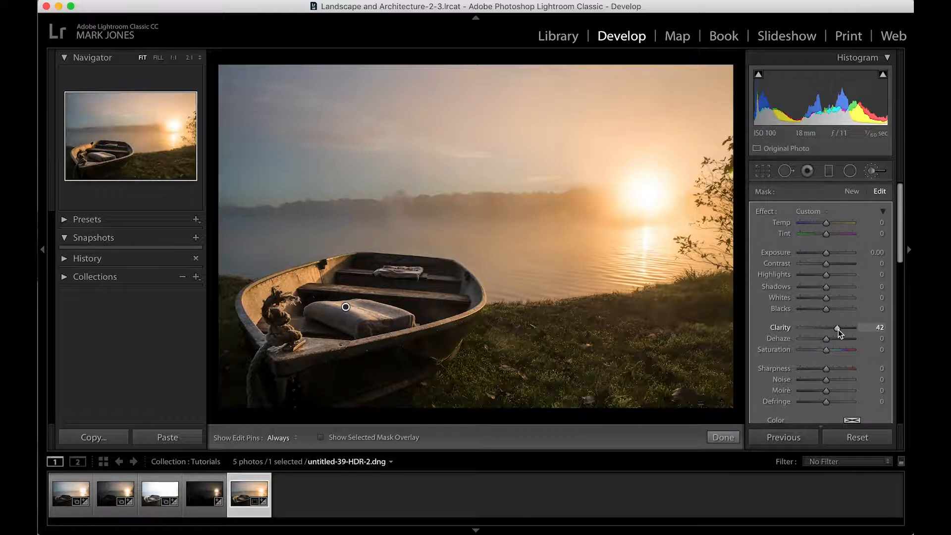
drag(828, 223, 837, 228)
- Compare the edited photo with its before version and close the Adjustment Brush
key(backslash)
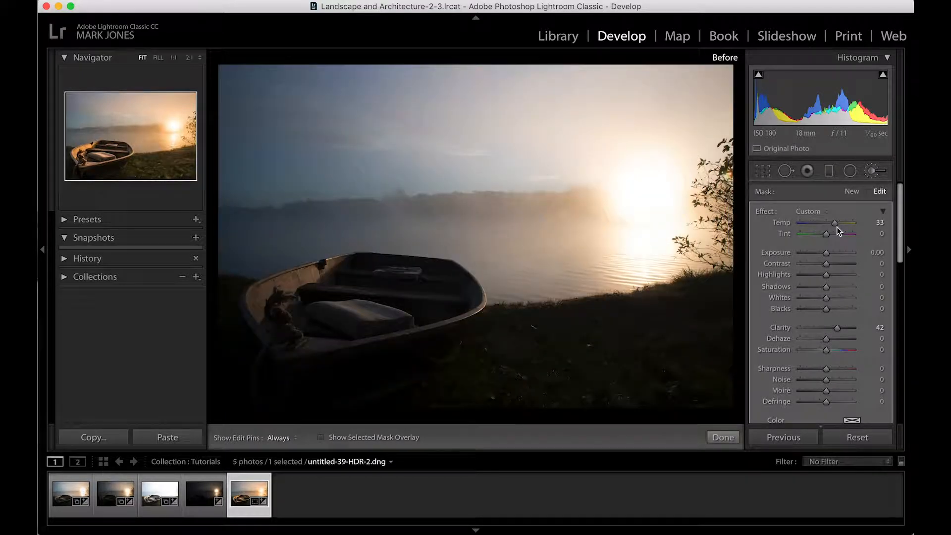
key(backslash)
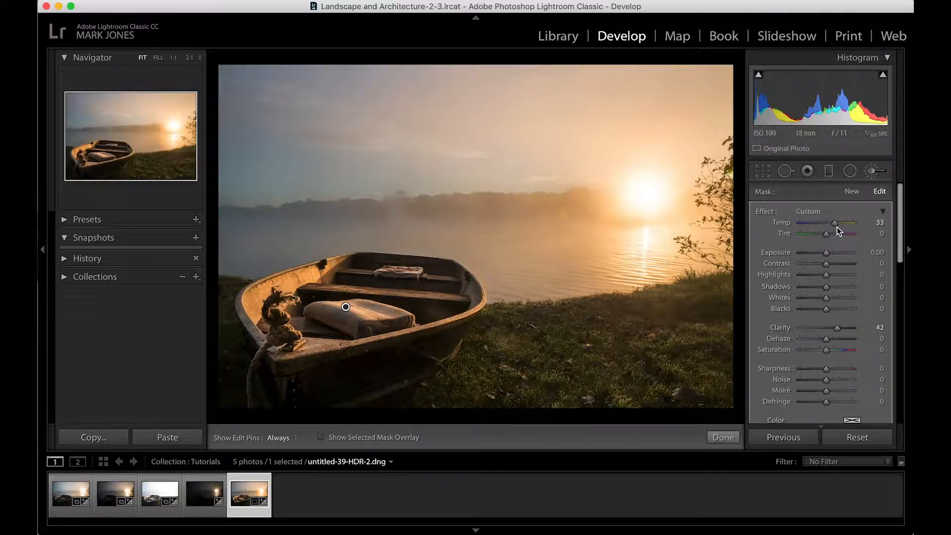
key(backslash)
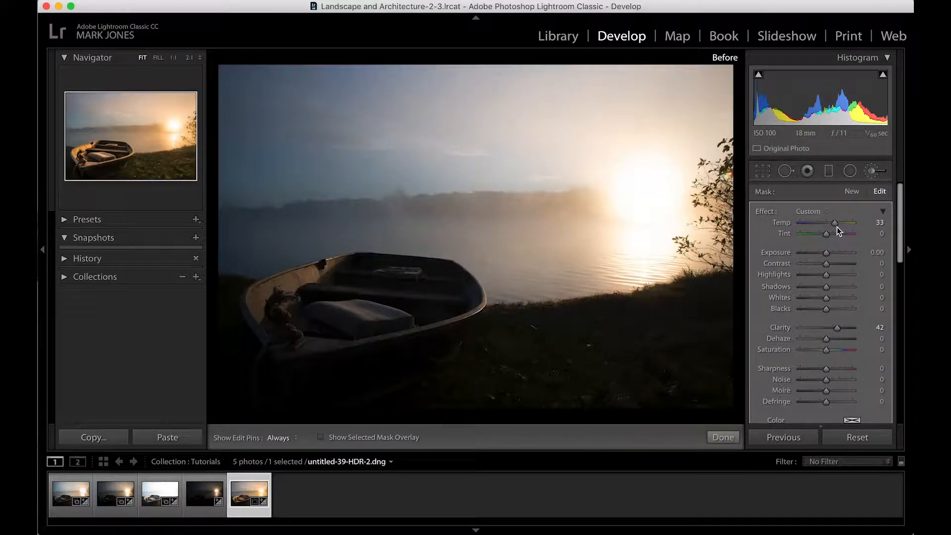
key(backslash)
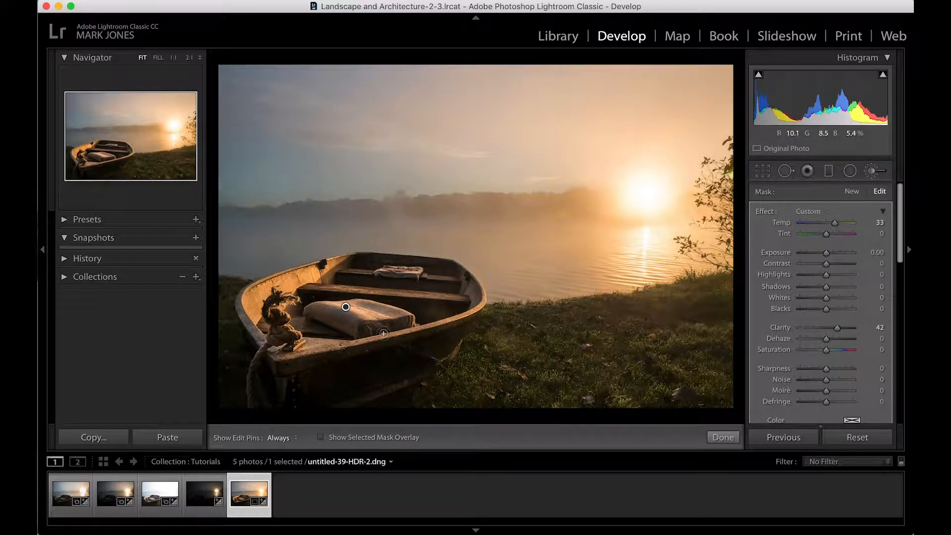
click(733, 439)
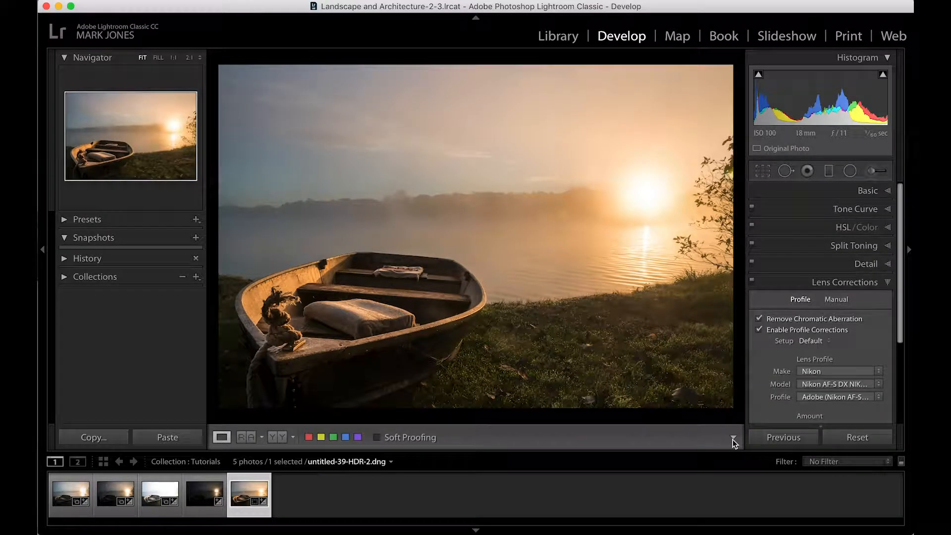
- Straighten the photo with Crop & Straighten, rotating it to an angle of 0.51
click(763, 173)
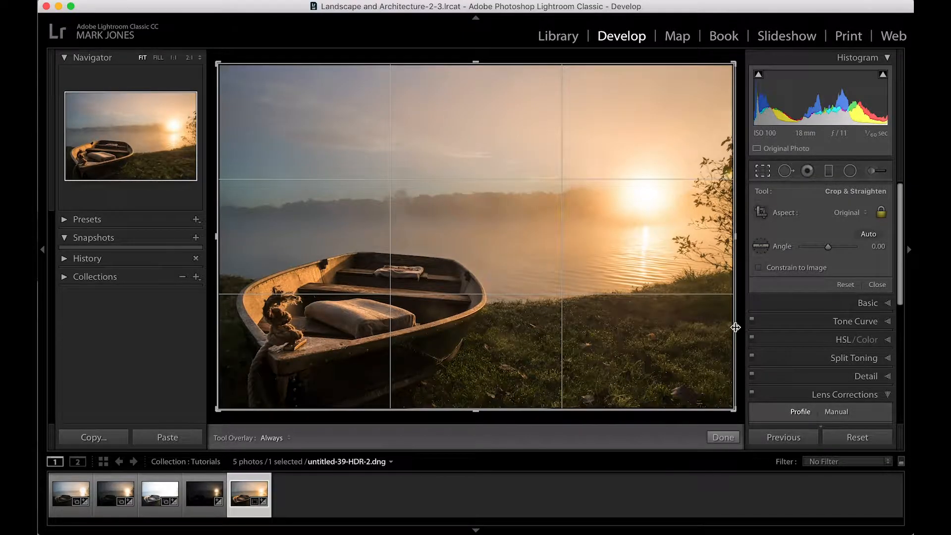
drag(736, 418, 736, 421)
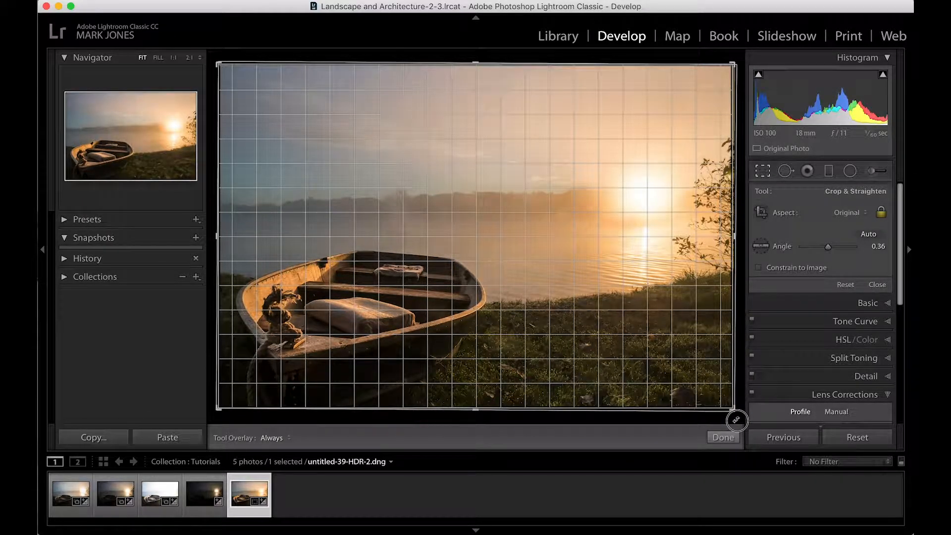
drag(737, 420, 736, 420)
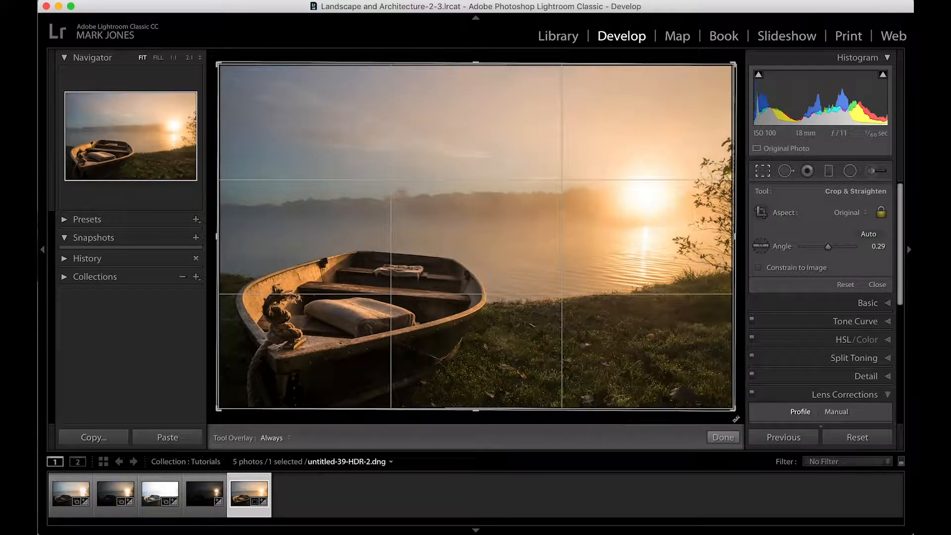
key(Return)
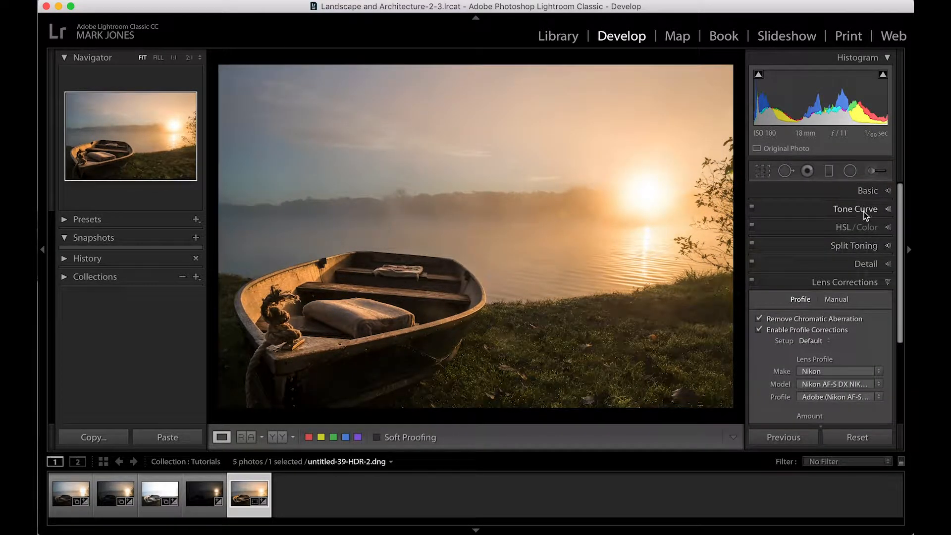
click(762, 171)
drag(734, 420, 733, 420)
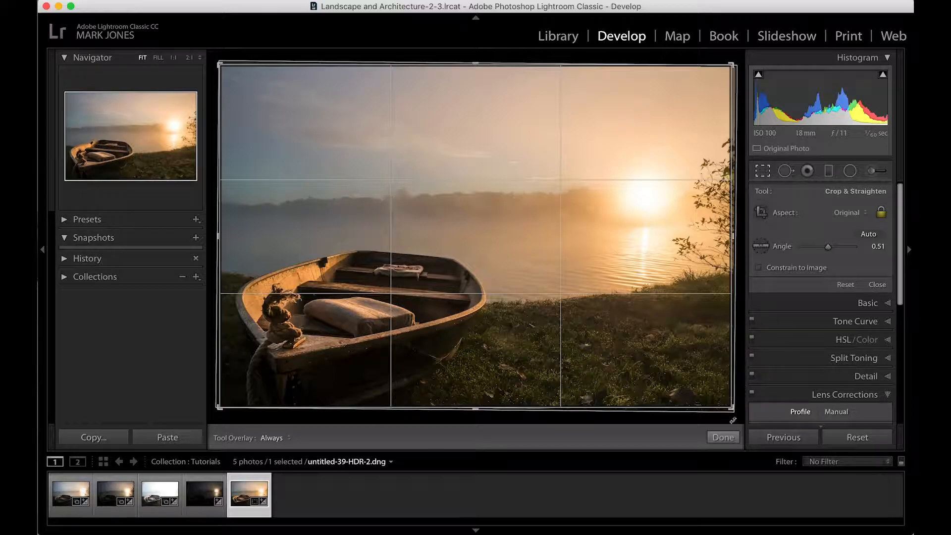
click(764, 179)
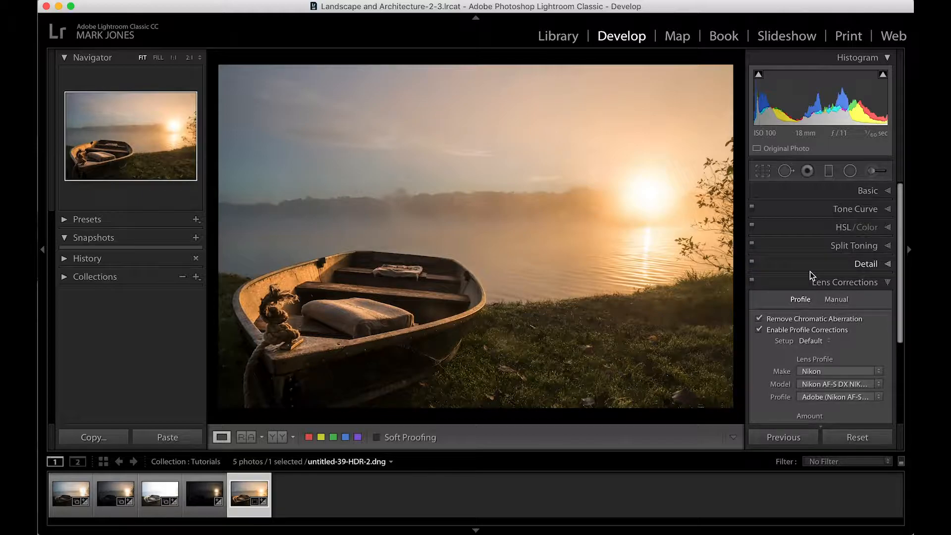
- Add a near-horizontal Graduated Filter from the sky down to the boat, with Clarity reset to 0 and Exposure at -0.45
click(828, 172)
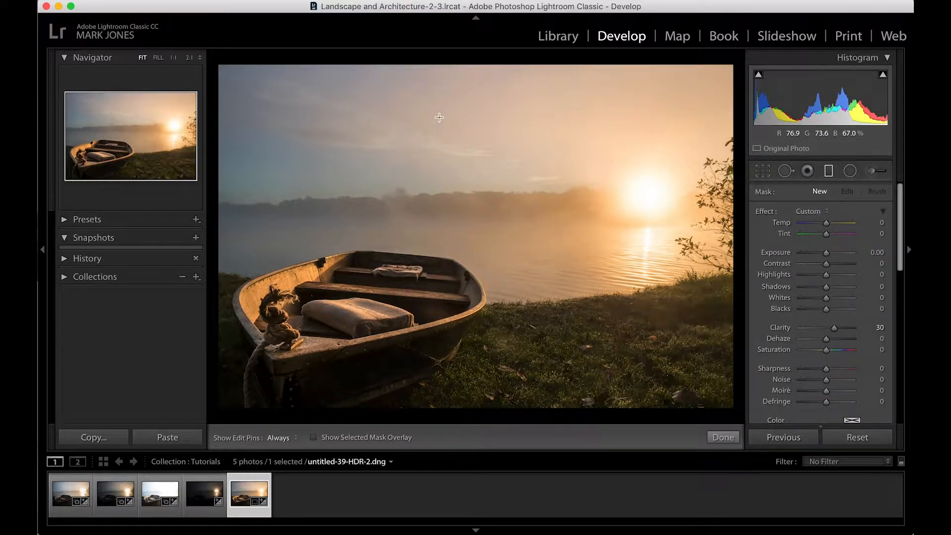
mouse_move(446, 338)
mouse_down()
mouse_move(453, 329)
mouse_move(441, 359)
mouse_move(447, 339)
mouse_up()
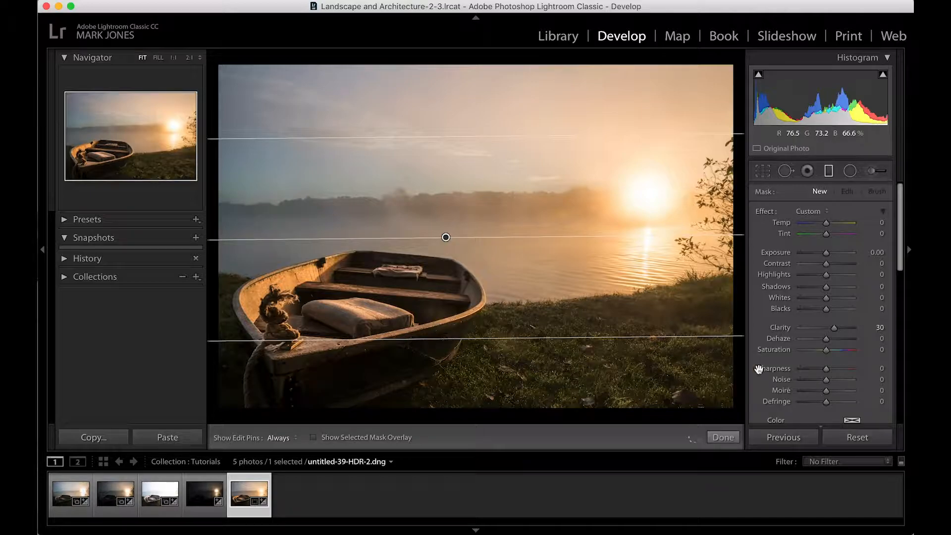
double_click(834, 328)
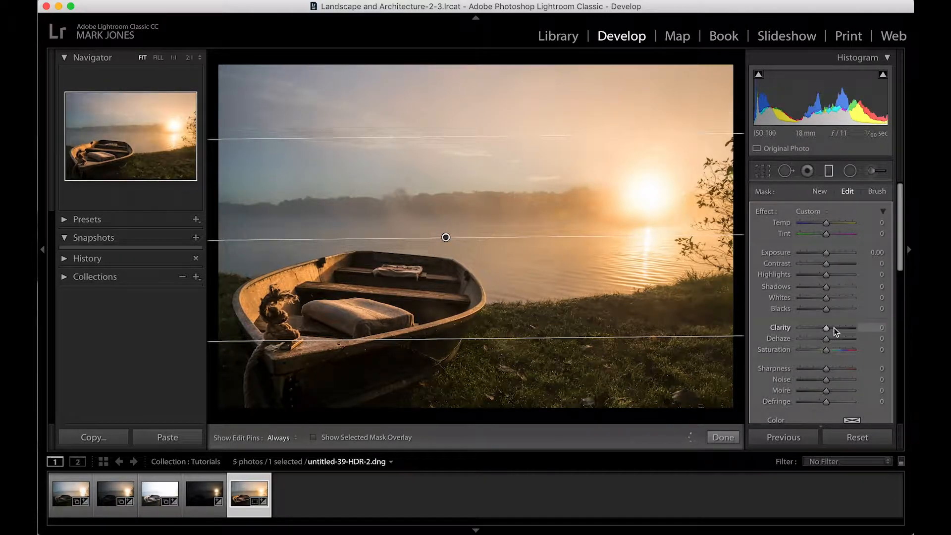
drag(828, 254, 825, 254)
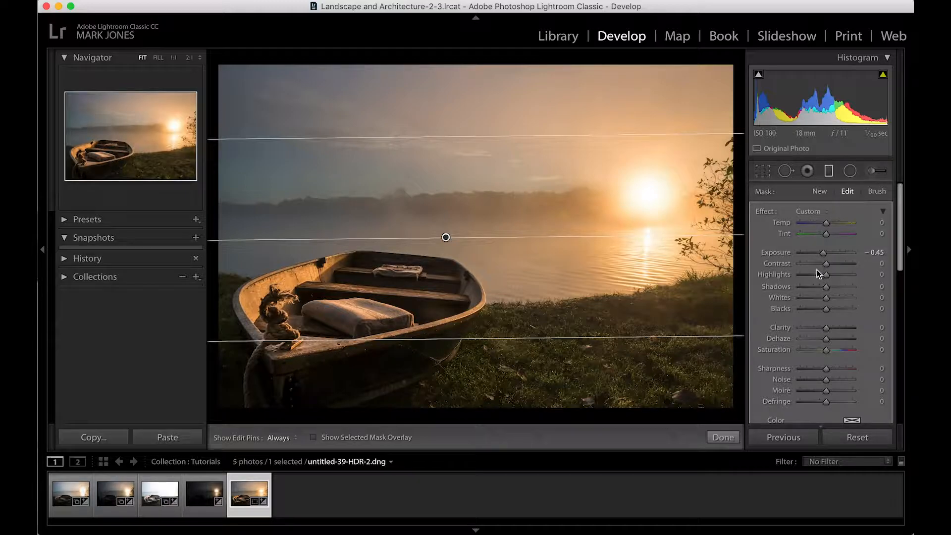
- Add a second, tilted Graduated Filter over the sky from the upper-left side, and check its coverage with the mask overlay
click(820, 192)
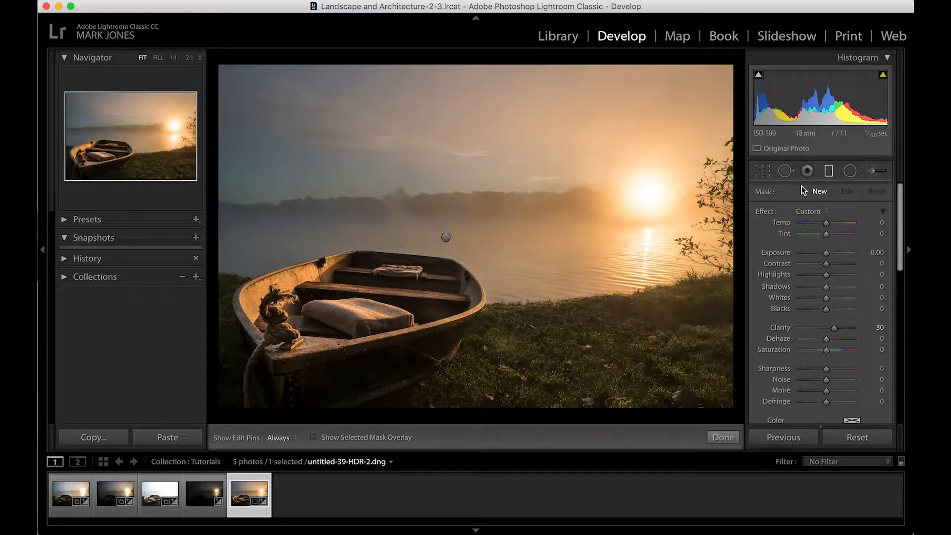
drag(327, 215, 317, 339)
click(313, 438)
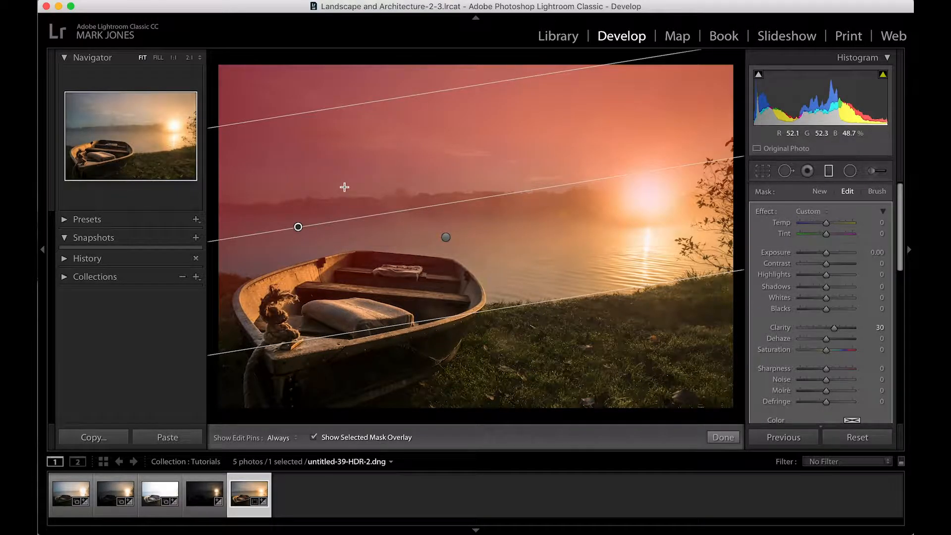
click(314, 438)
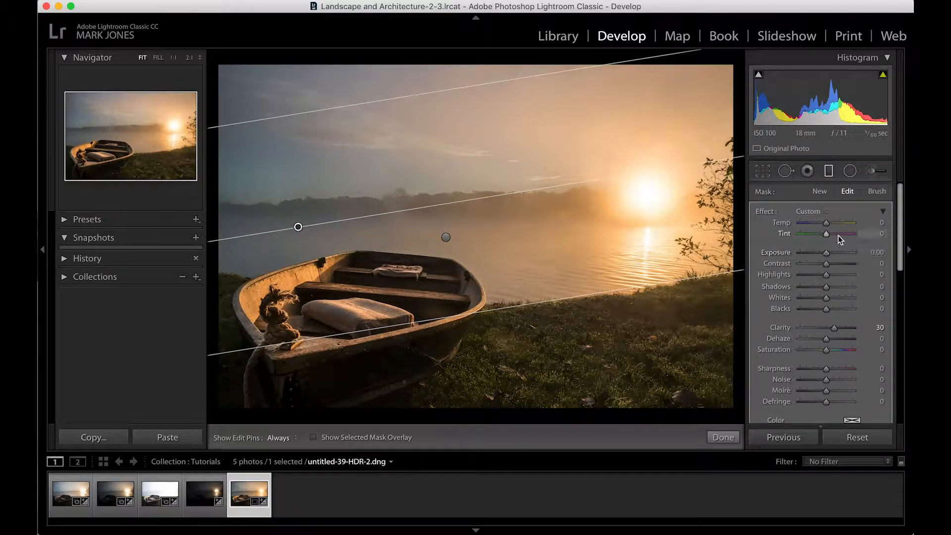
- Cool the tilted Graduated Filter by lowering its Temp to slightly below -20
drag(826, 225, 822, 226)
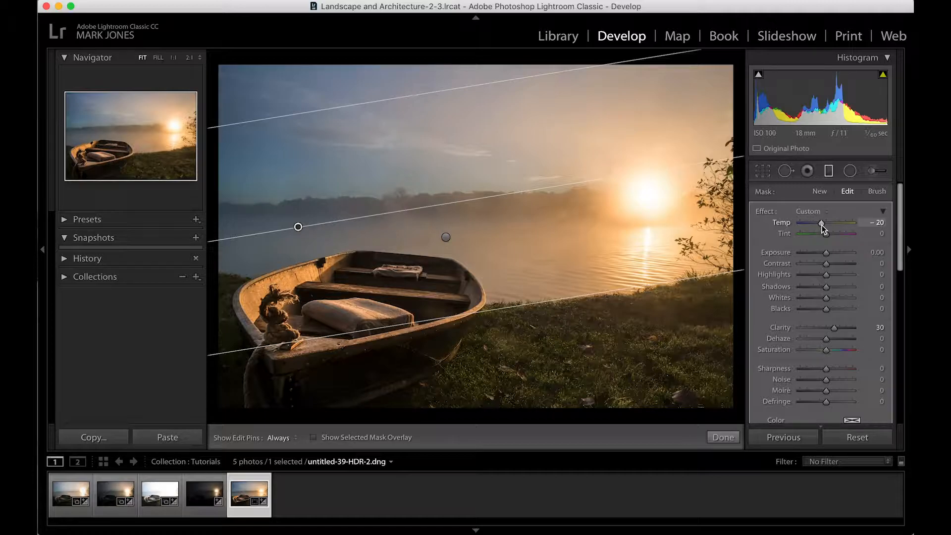
drag(822, 225, 820, 227)
scroll(853, 309, down, 3)
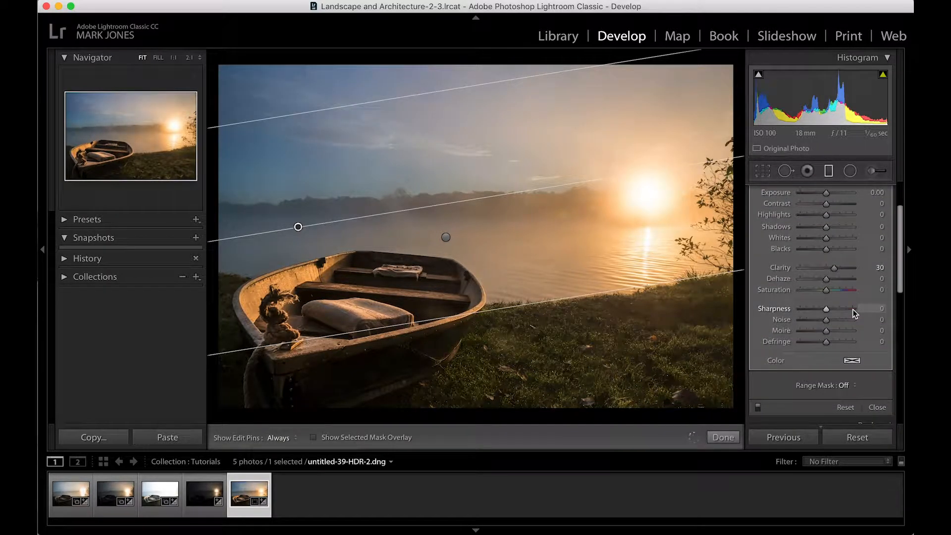
- Compare the photo with and without the graduated filters, and close the Graduated Filter tool
click(759, 407)
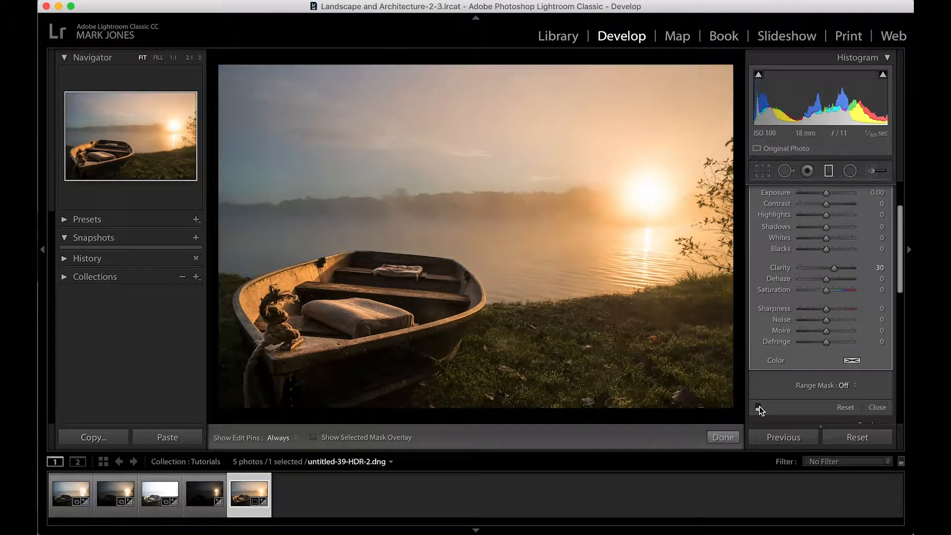
click(759, 407)
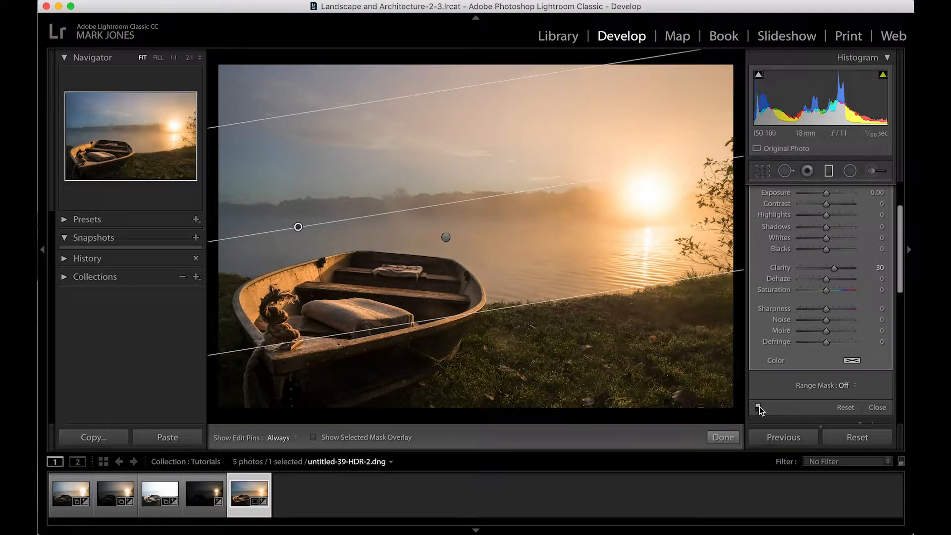
click(723, 437)
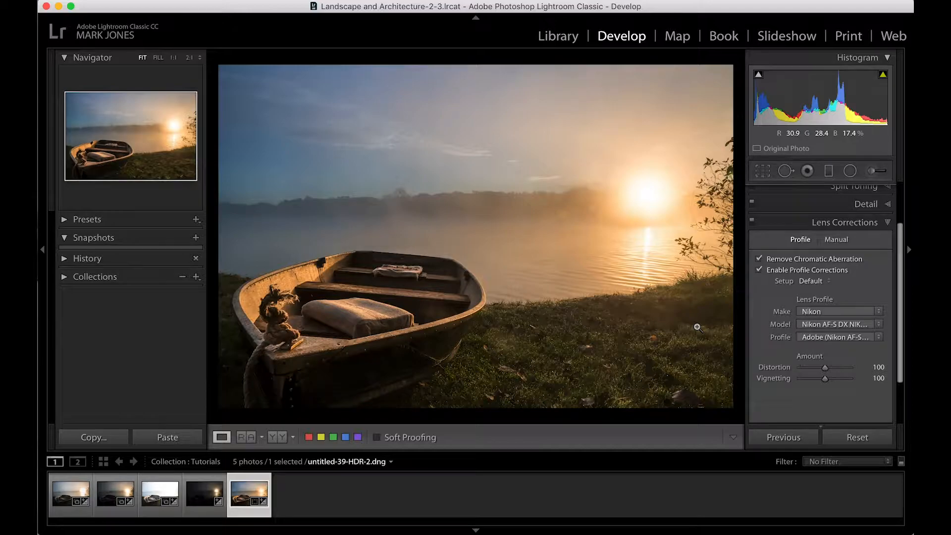
- Reset the Adjustment Brush effects, raise Contrast, and paint over the hazy grass bank below the sun at the photo's right side
click(868, 171)
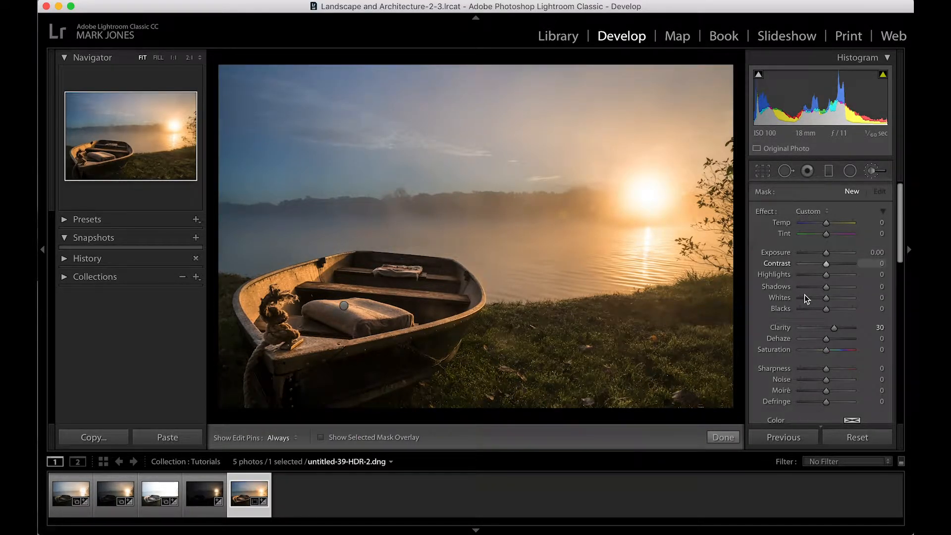
double_click(760, 208)
drag(826, 263, 839, 265)
scroll(779, 358, down, 5)
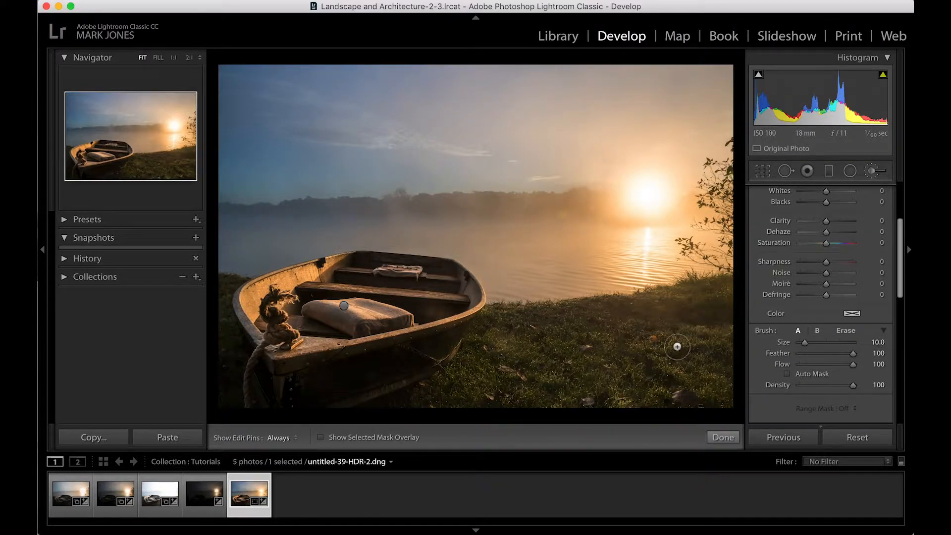
key(h)
mouse_move(656, 316)
mouse_down()
mouse_move(629, 315)
mouse_move(712, 323)
mouse_move(689, 309)
mouse_move(638, 329)
mouse_move(696, 337)
mouse_move(712, 325)
mouse_move(633, 331)
mouse_move(639, 317)
mouse_move(691, 309)
mouse_move(646, 321)
mouse_up()
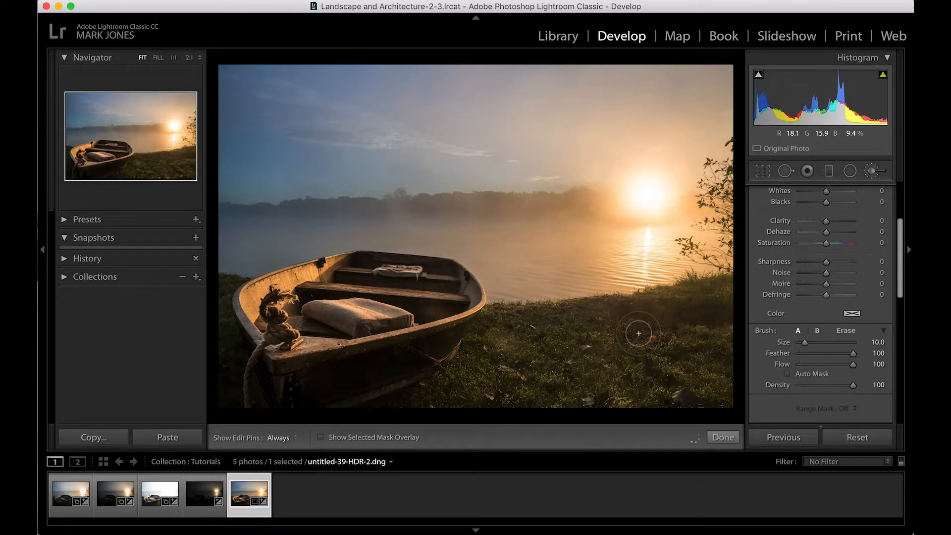
key(h)
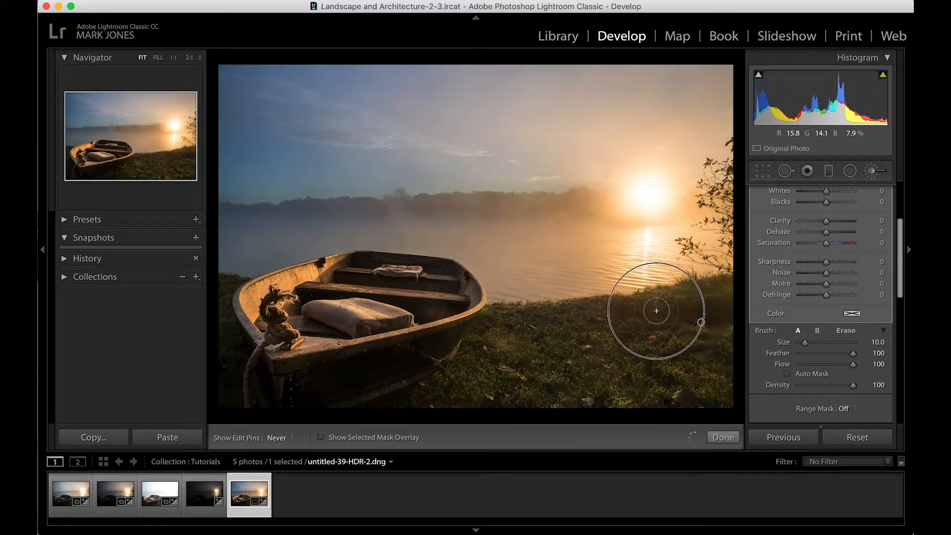
mouse_move(624, 310)
mouse_down()
mouse_move(646, 328)
mouse_move(706, 313)
mouse_move(687, 328)
mouse_move(635, 336)
mouse_move(704, 323)
mouse_move(653, 333)
mouse_move(688, 319)
mouse_up()
key(h)
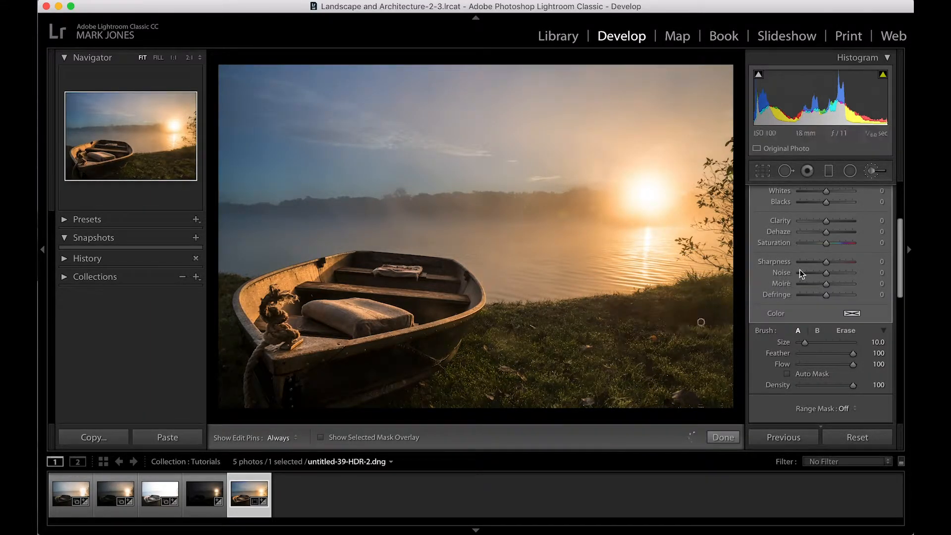
- Reduce the grass bank brush adjustment's Contrast to 26 and finish the brush edit
scroll(833, 263, up, 3)
scroll(834, 263, down, 1)
drag(839, 268, 832, 268)
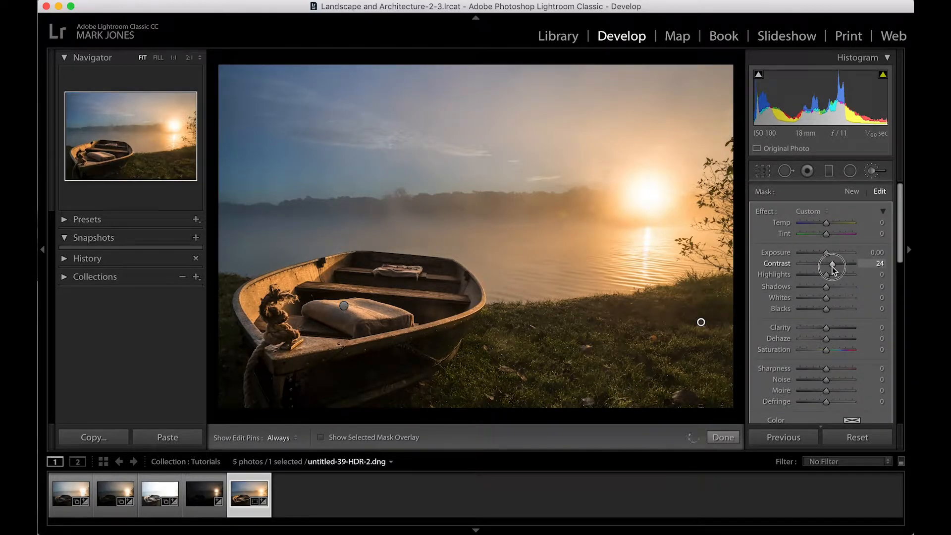
drag(832, 267, 832, 268)
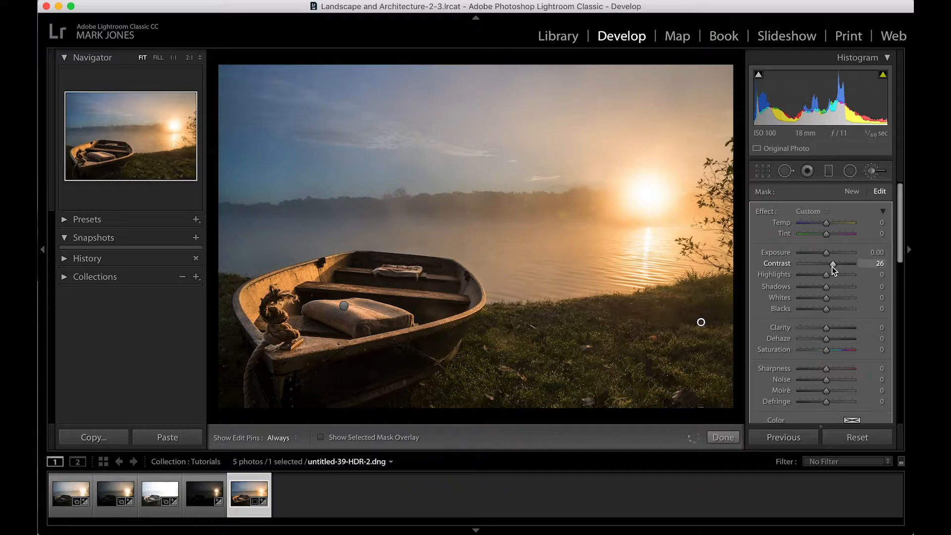
click(729, 439)
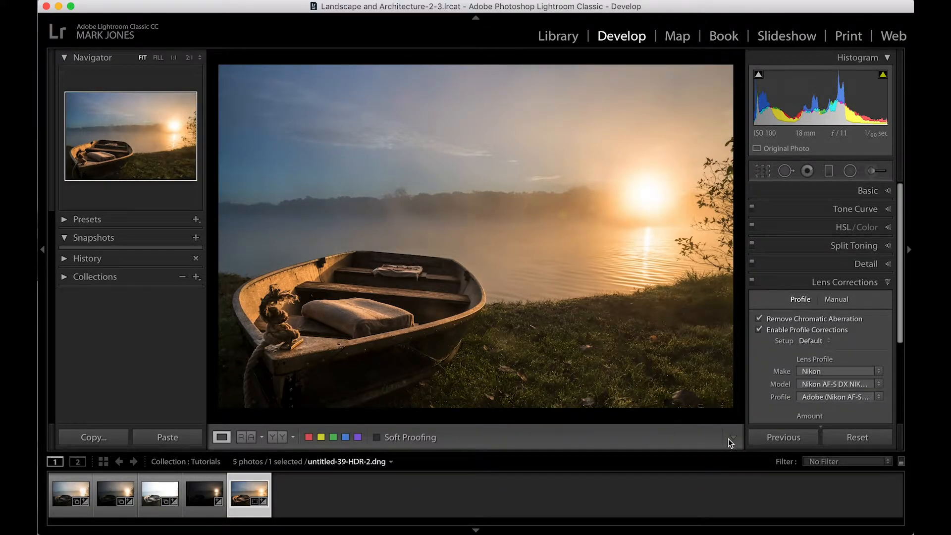